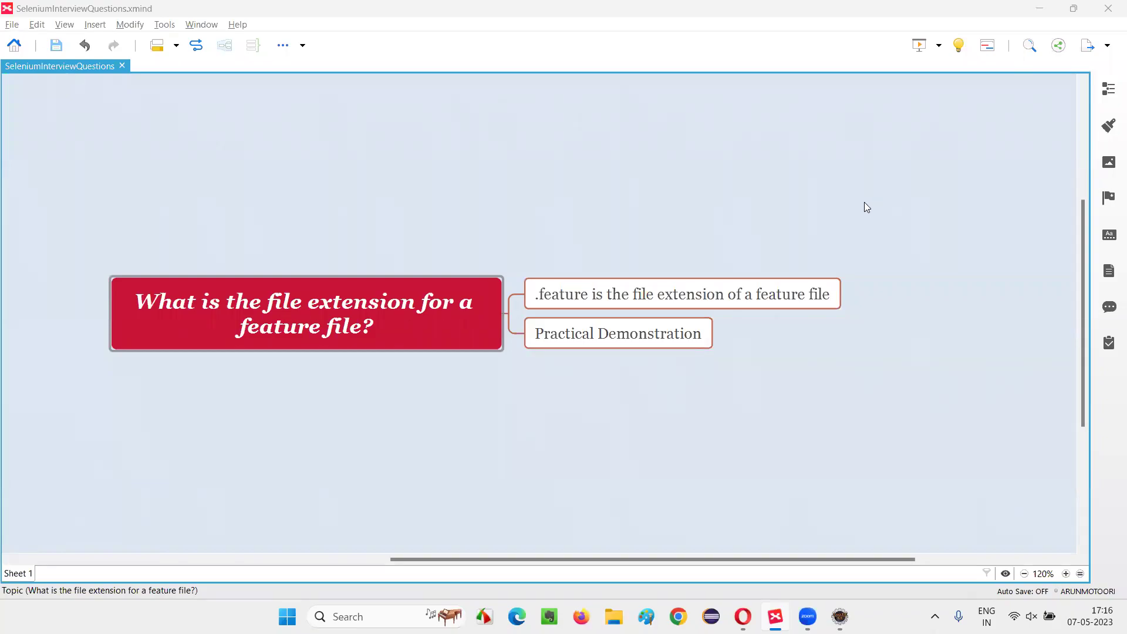
# Walk through the file-extension question, its '.feature is the file extension' answer and 'Practical Demonstration'
pyautogui.click(301, 327)
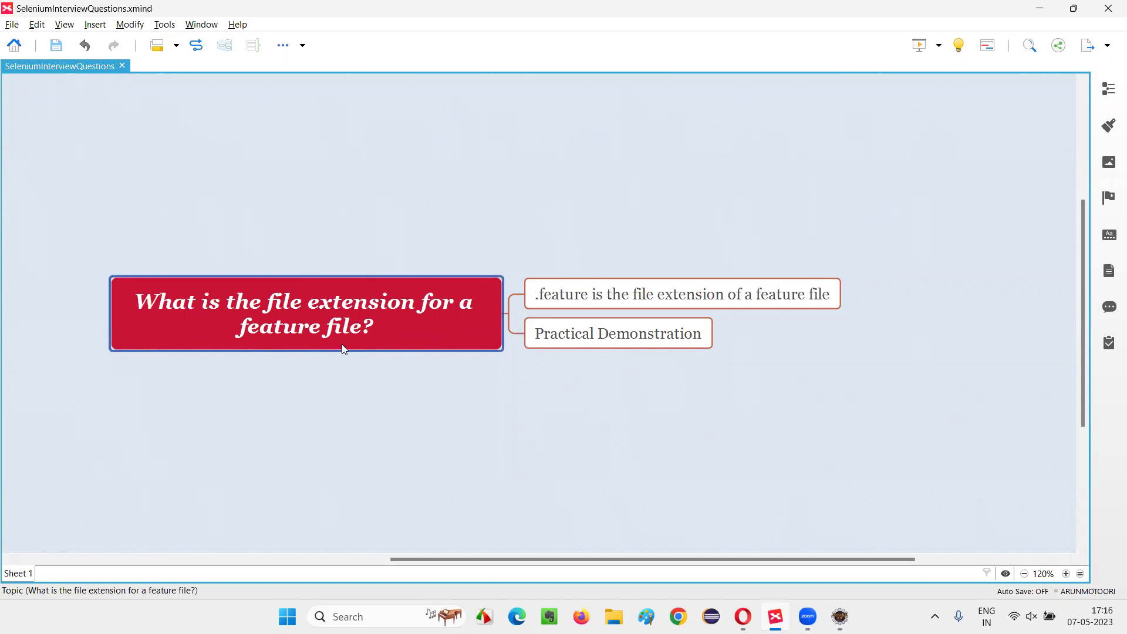
pyautogui.click(552, 300)
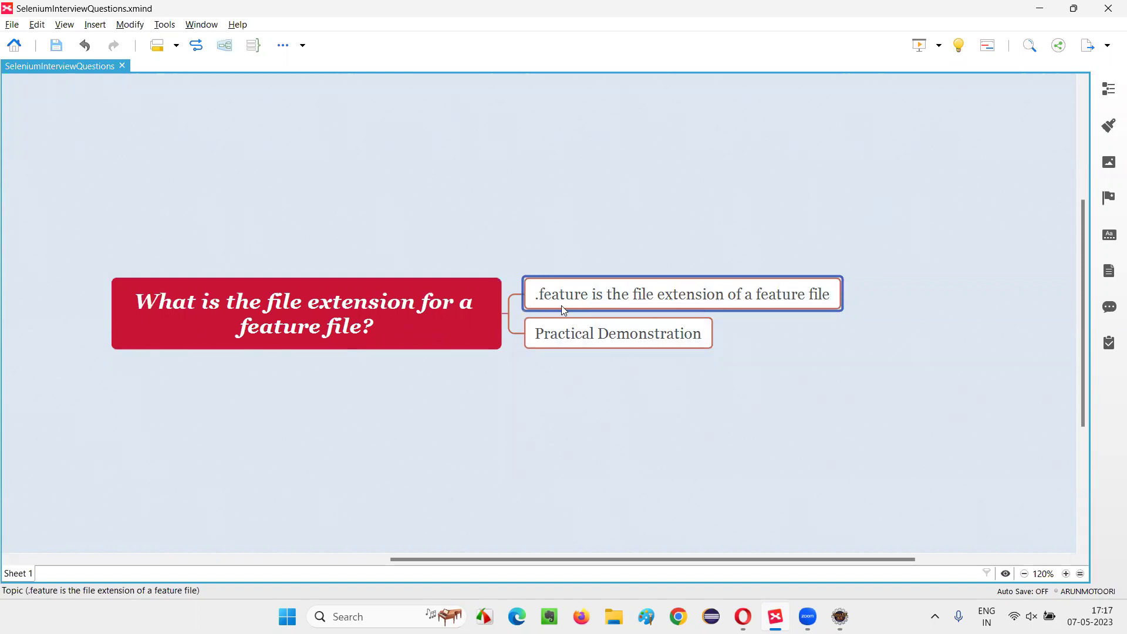
pyautogui.click(612, 337)
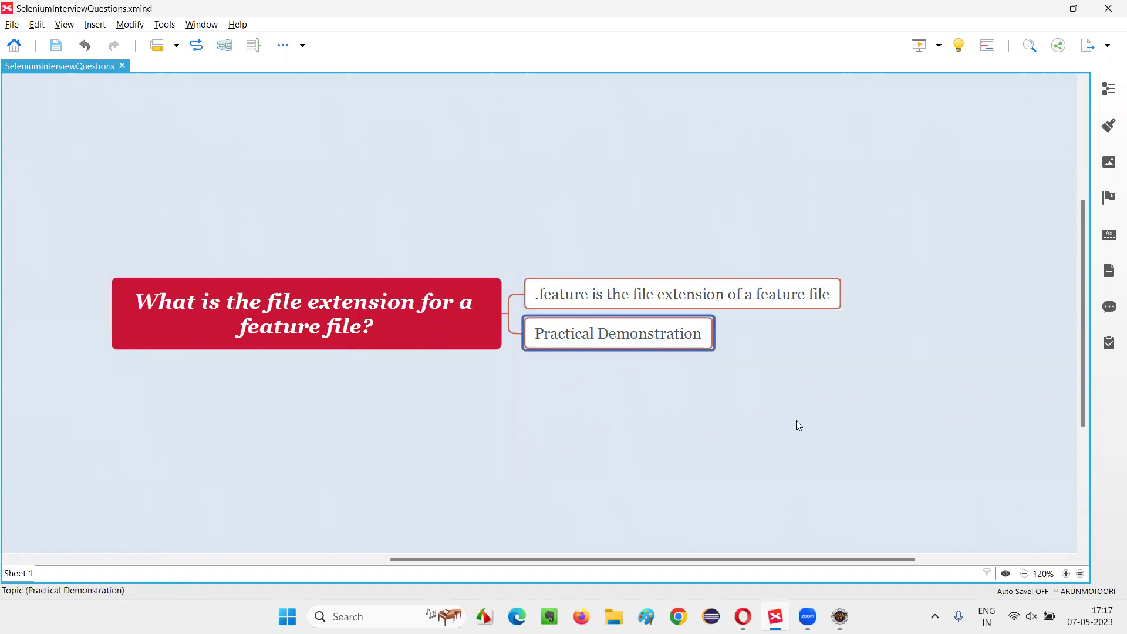
pyautogui.click(841, 616)
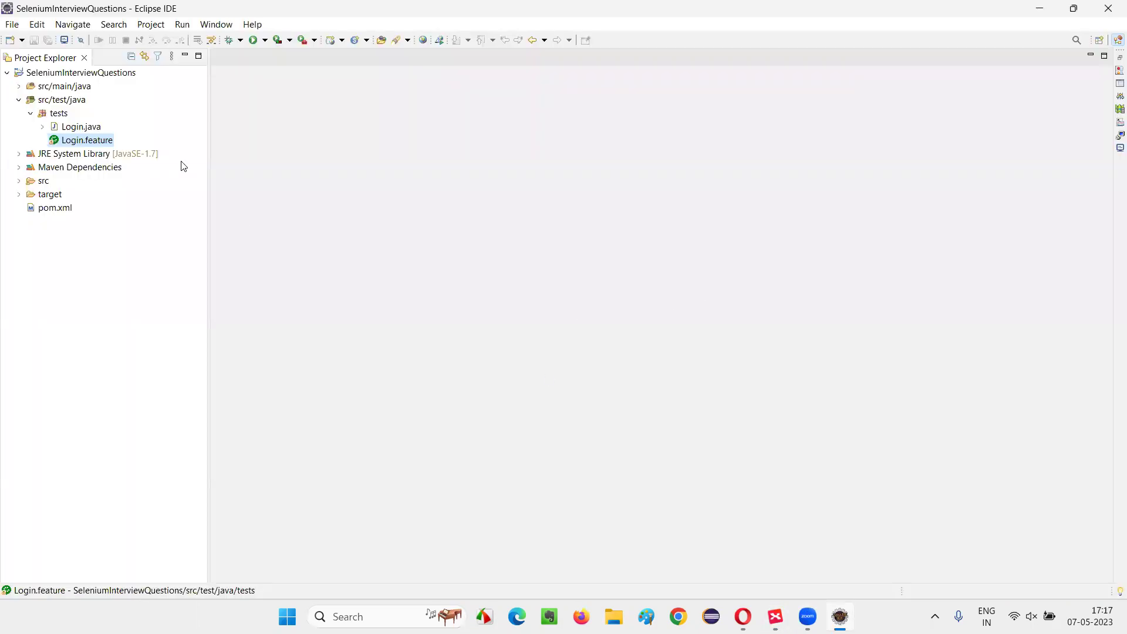
pyautogui.click(80, 72)
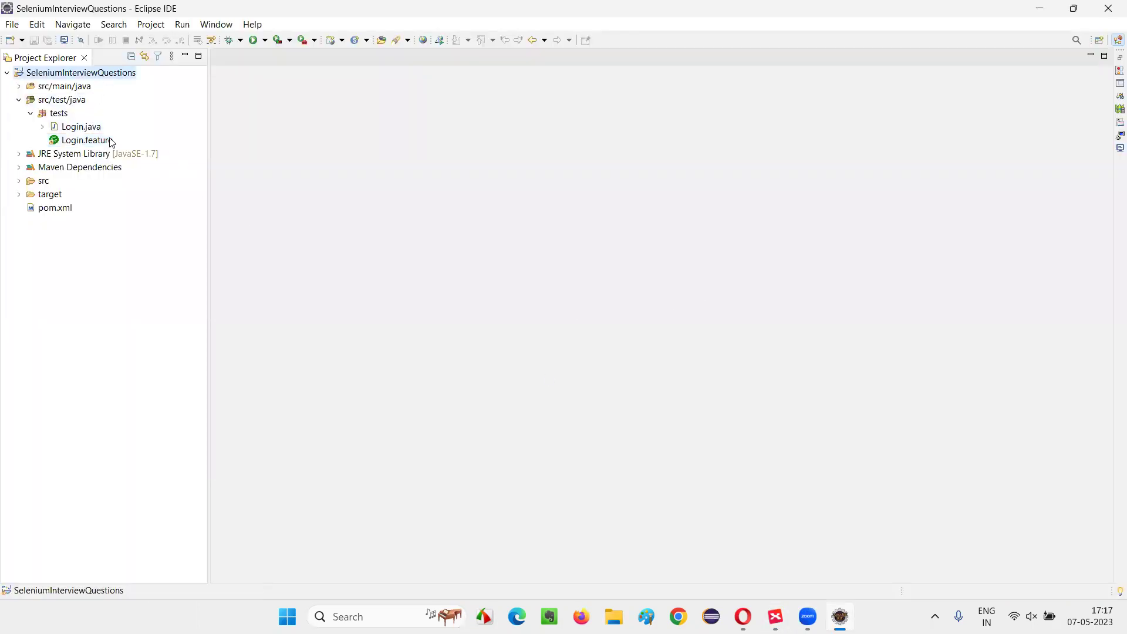
pyautogui.click(87, 140)
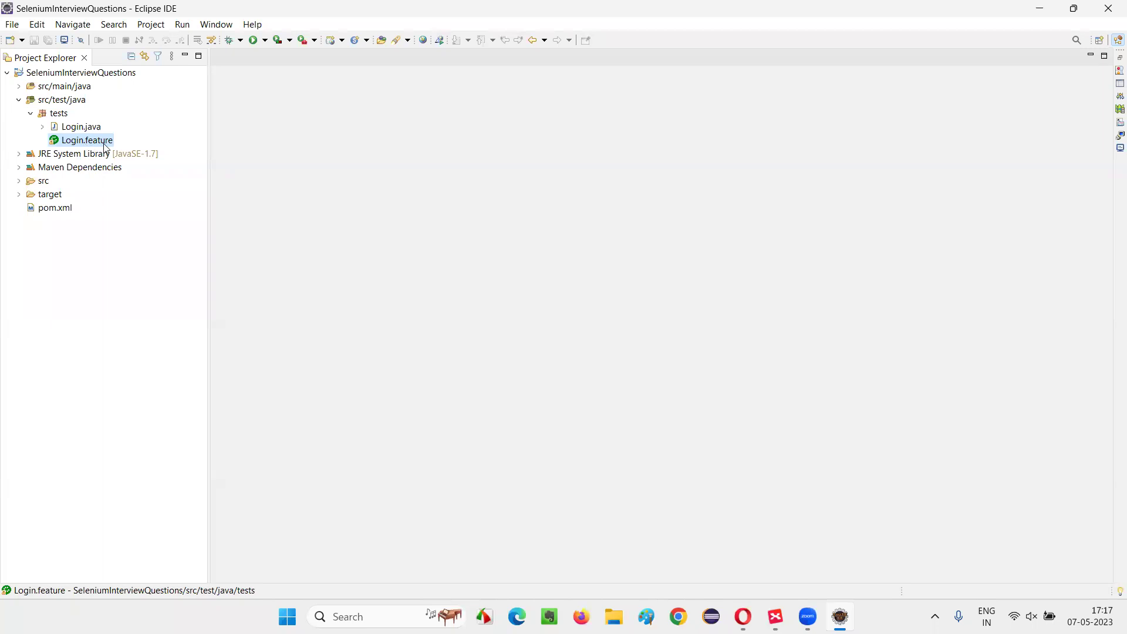
pyautogui.click(59, 114)
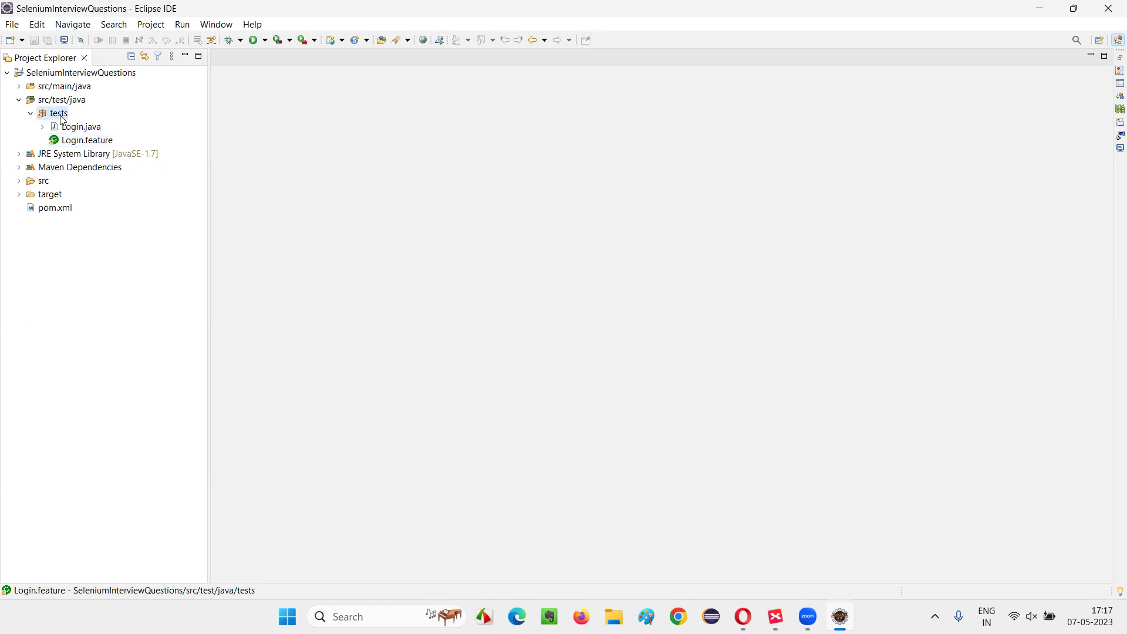
# Create a plain file named Search.feature inside the tests package
pyautogui.rightClick(59, 113)
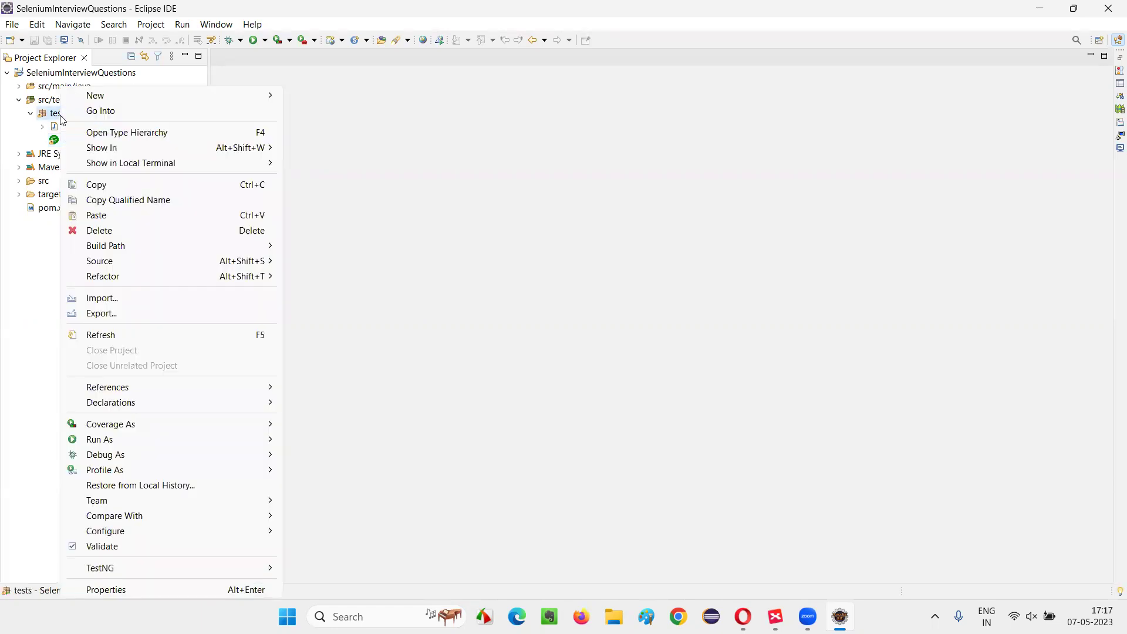
pyautogui.moveTo(168, 95)
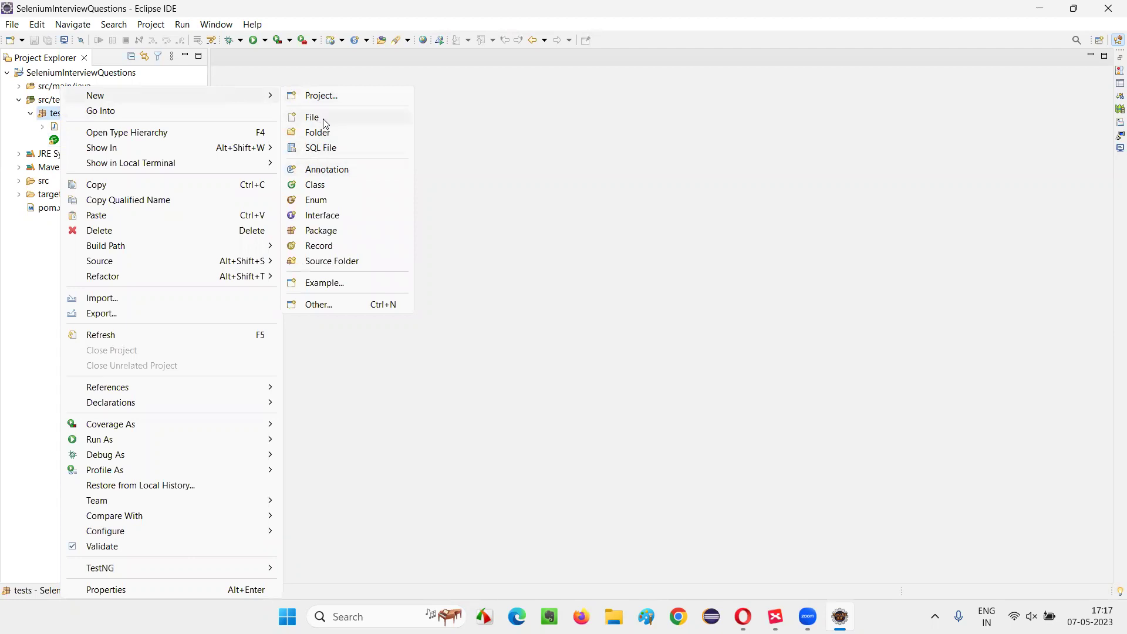
pyautogui.click(312, 117)
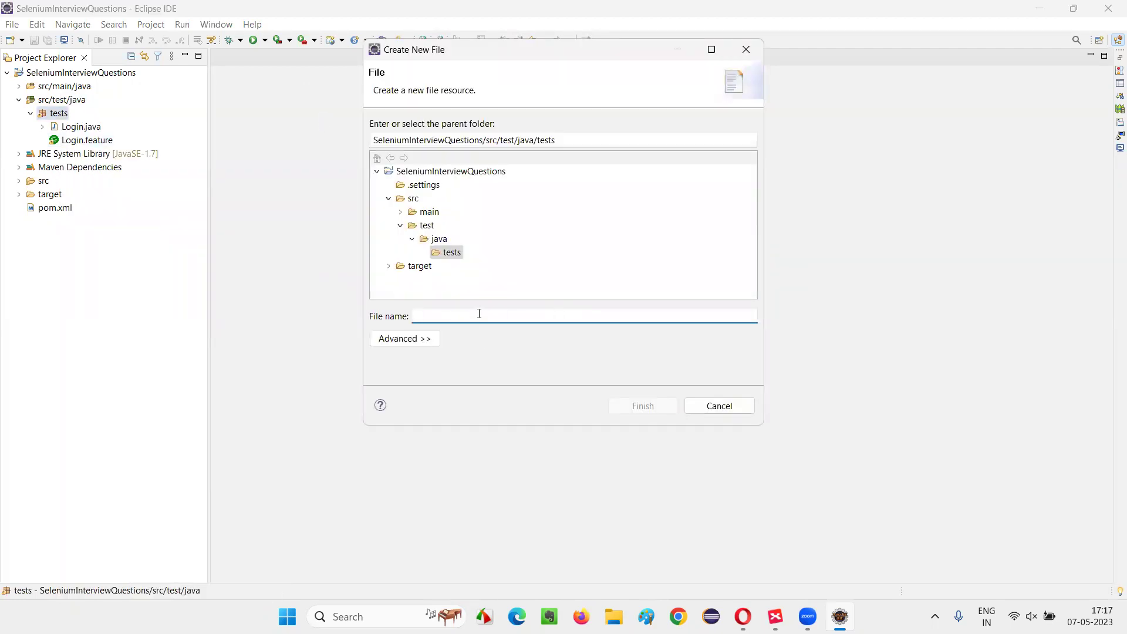
pyautogui.write('Search')
pyautogui.write('.')
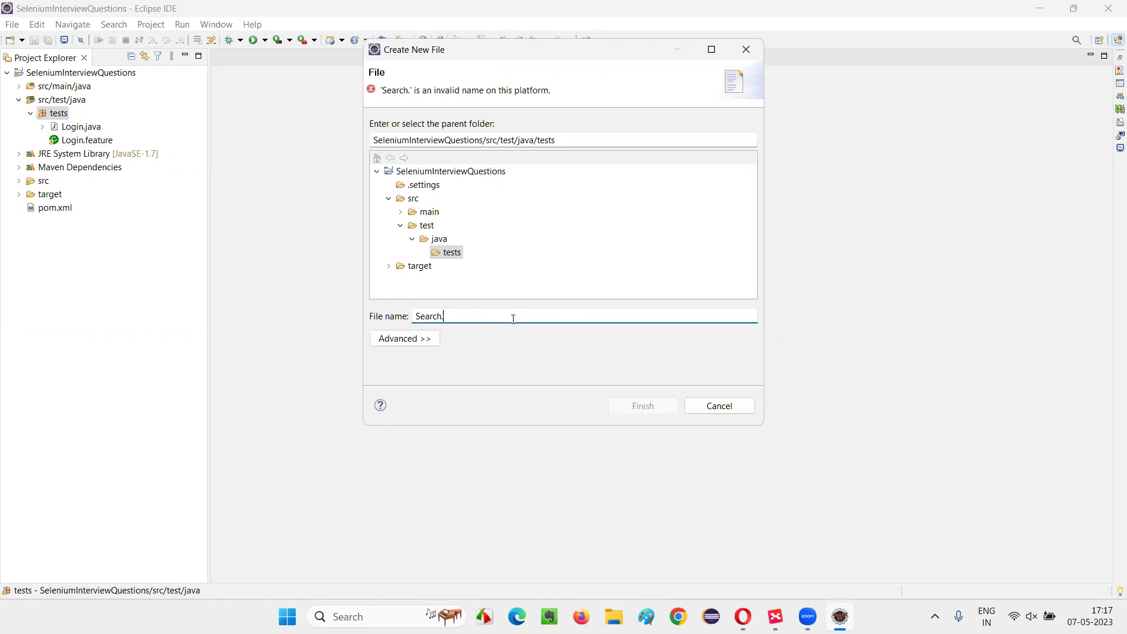
pyautogui.write('feature')
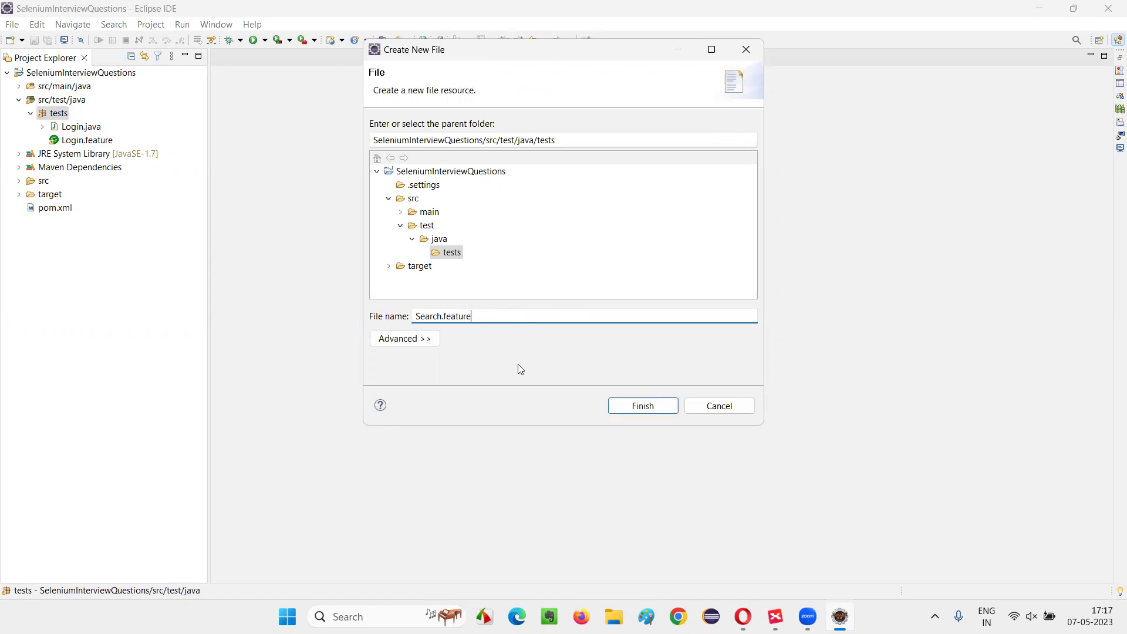
pyautogui.moveTo(442, 316); pyautogui.dragTo(493, 314)
pyautogui.click(644, 405)
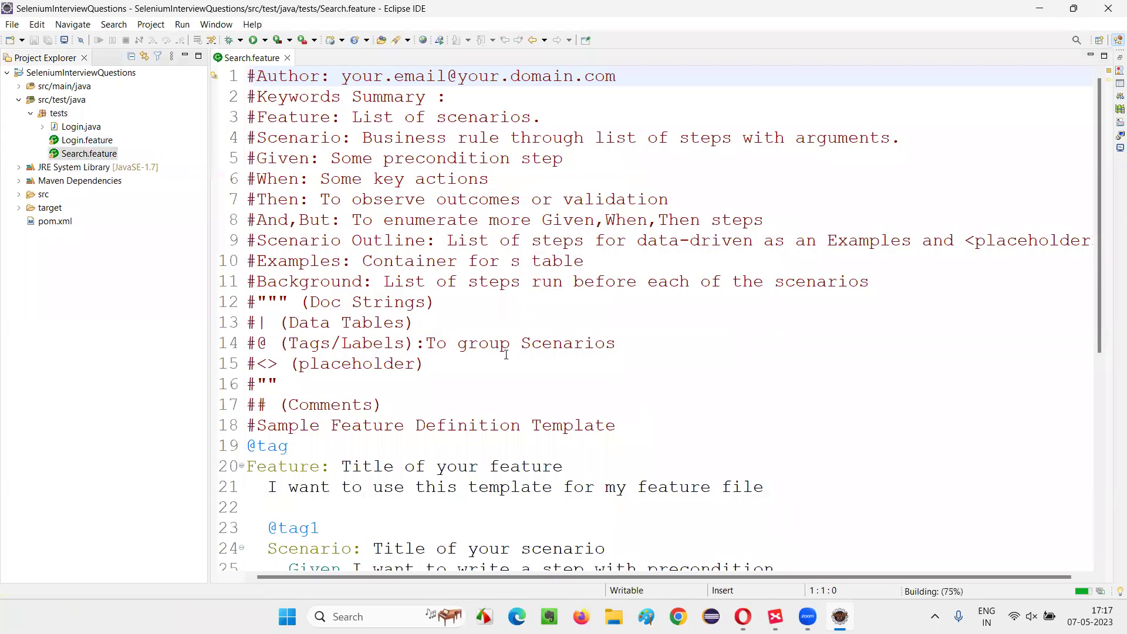
pyautogui.scroll(-6, 506, 354)
pyautogui.scroll(6, 506, 353)
# Select and delete all the default Gherkin template text in Search.feature
pyautogui.click(482, 158)
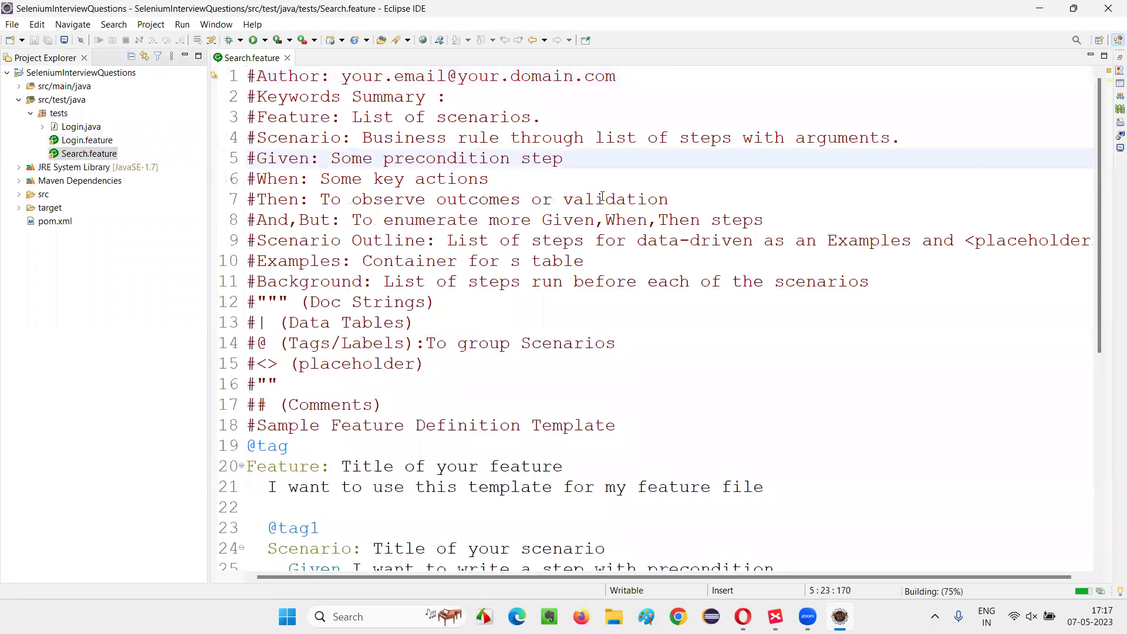
pyautogui.hotkey('ctrl', 'a')
pyautogui.press('Delete')
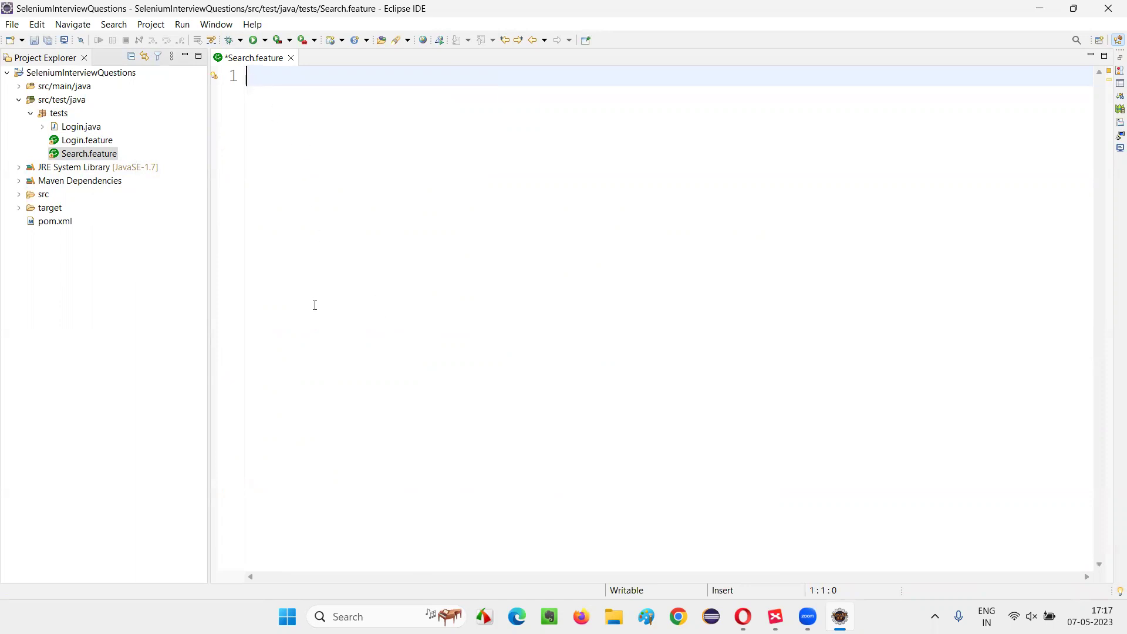
pyautogui.write('Feature: ')
pyautogui.write('S')
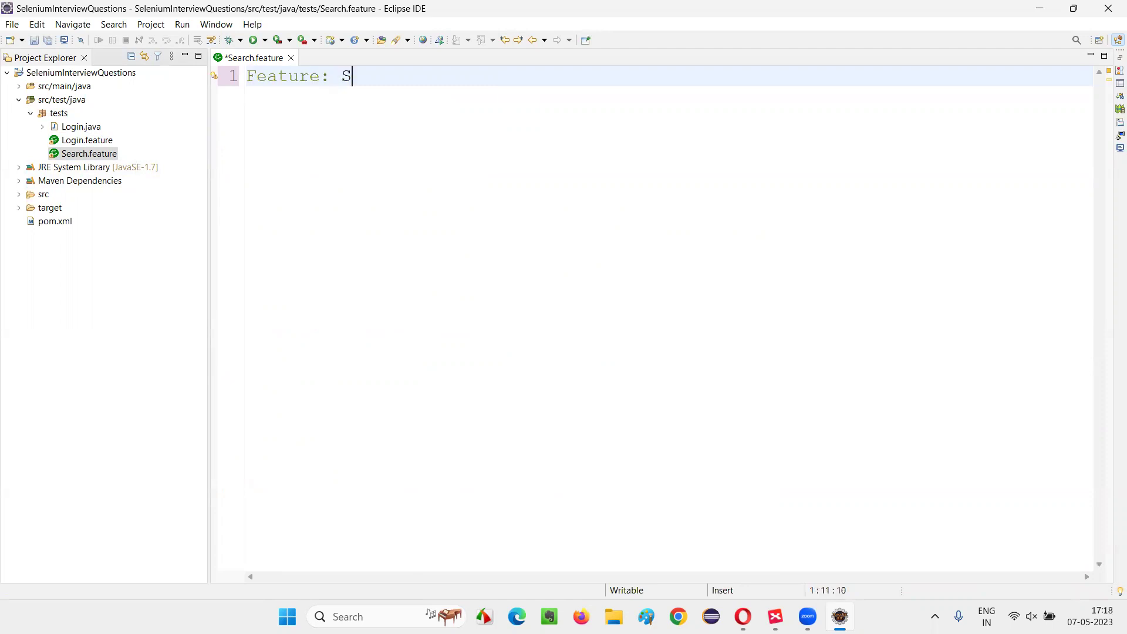
pyautogui.write('earch functionality')
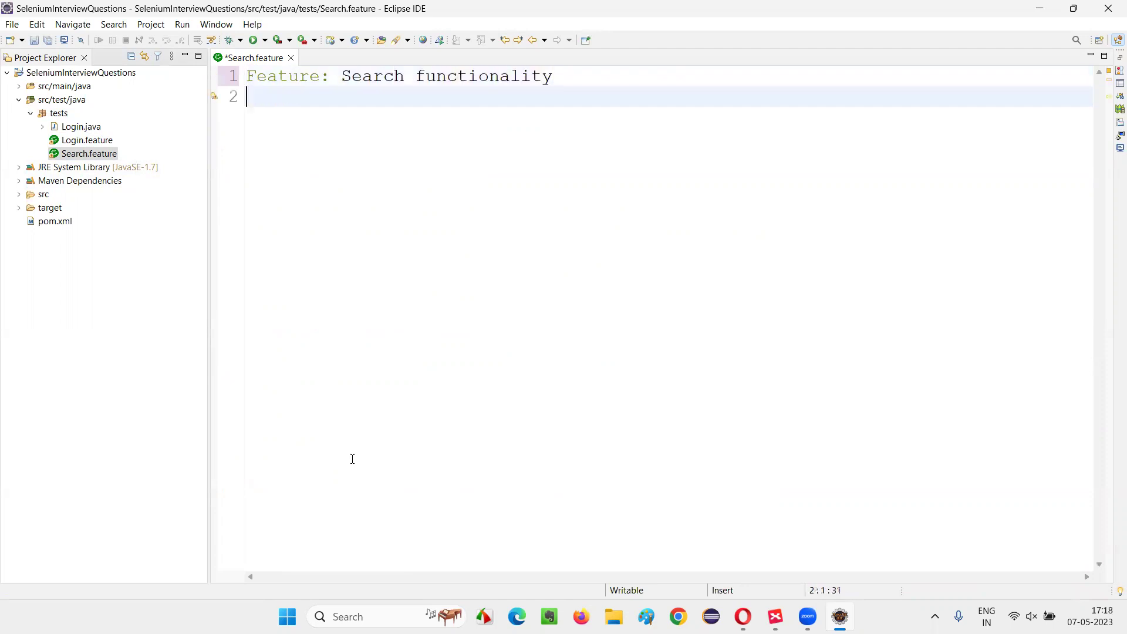
# Write 'Feature: Search functionality' and 'Scenario: Search for a valid product', then begin the Given step
pyautogui.press('Return')
pyautogui.press('Return')
pyautogui.write('Scenario: ')
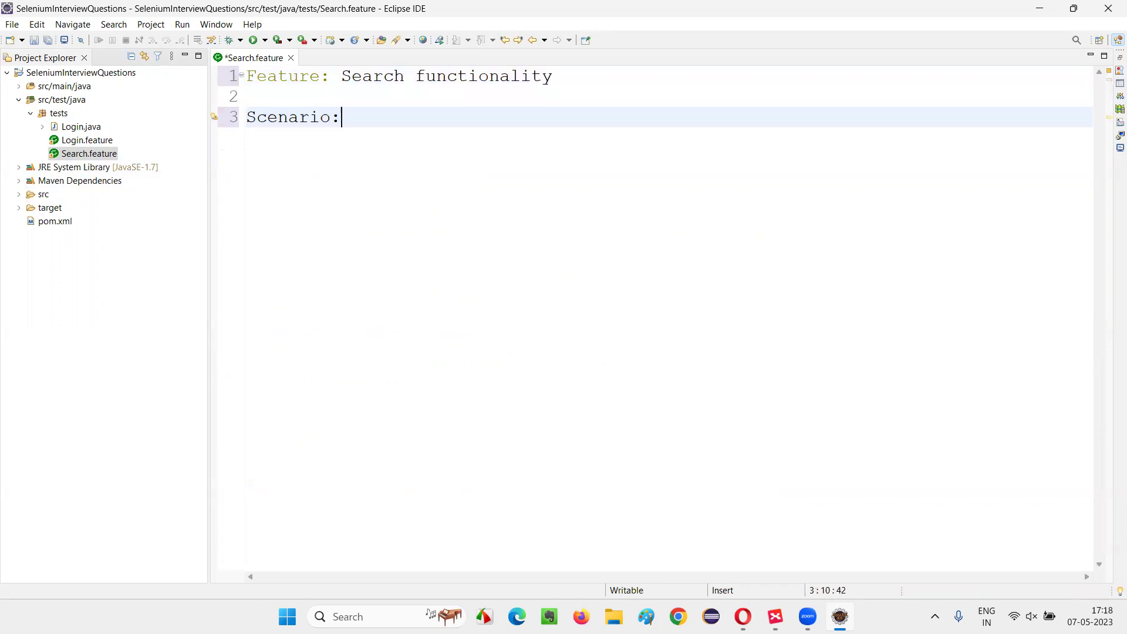
pyautogui.write('Search of r')
pyautogui.press('BackSpace')
pyautogui.press('BackSpace')
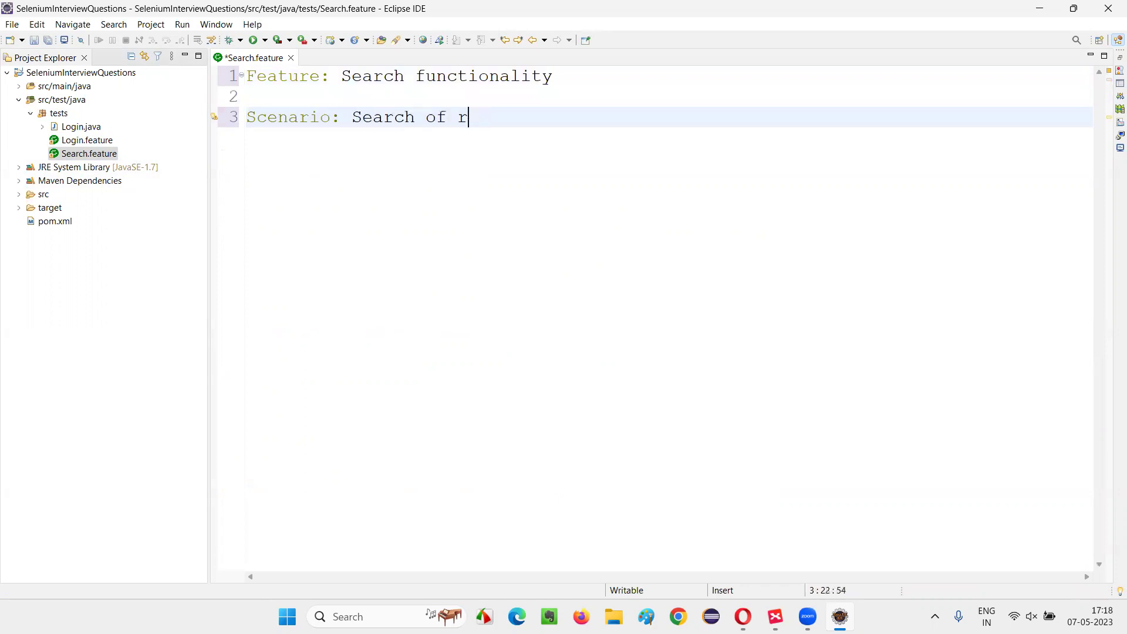
pyautogui.press('BackSpace')
pyautogui.press('BackSpace')
pyautogui.press('BackSpace')
pyautogui.press('BackSpace')
pyautogui.write('for')
pyautogui.write('a valid p')
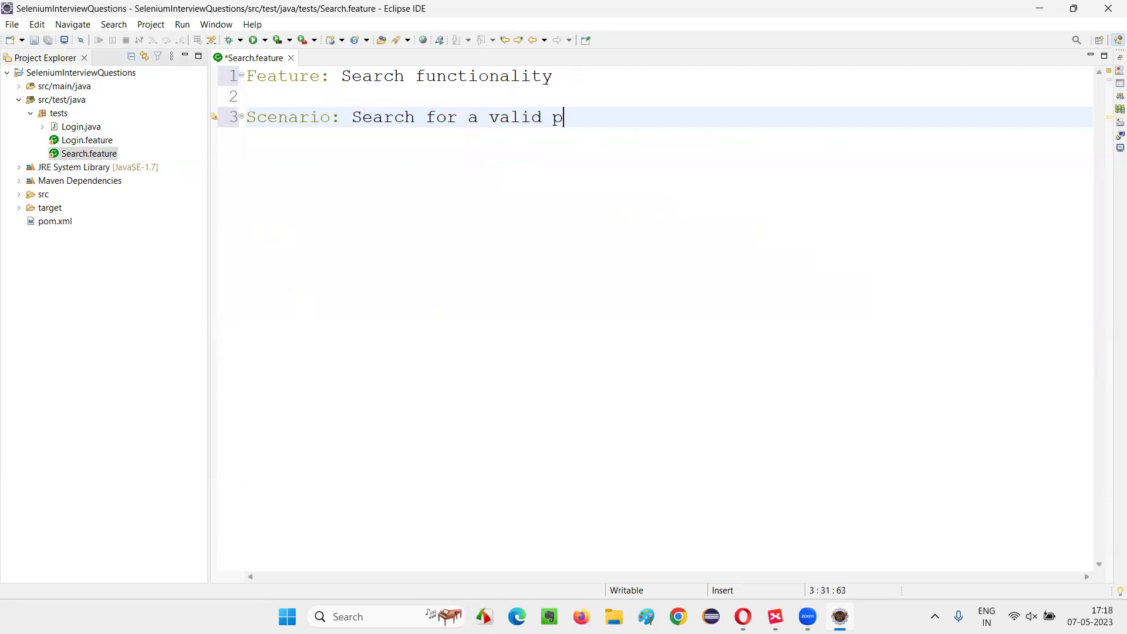
pyautogui.write('roduct')
pyautogui.press('Return')
pyautogui.write('Given I ')
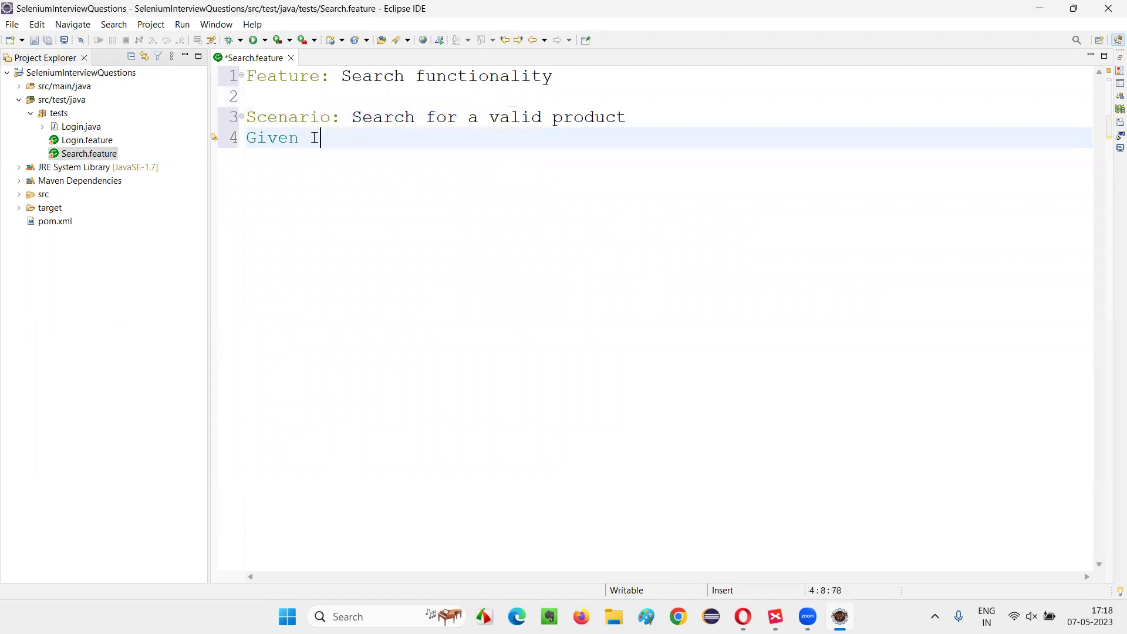
pyautogui.write('nav')
# Finish the Given step and add the When step for entering a valid product
pyautogui.press('BackSpace')
pyautogui.press('BackSpace')
pyautogui.press('BackSpace')
pyautogui.write('n')
pyautogui.press('BackSpace')
pyautogui.write('naviga')
pyautogui.write('te to Ho')
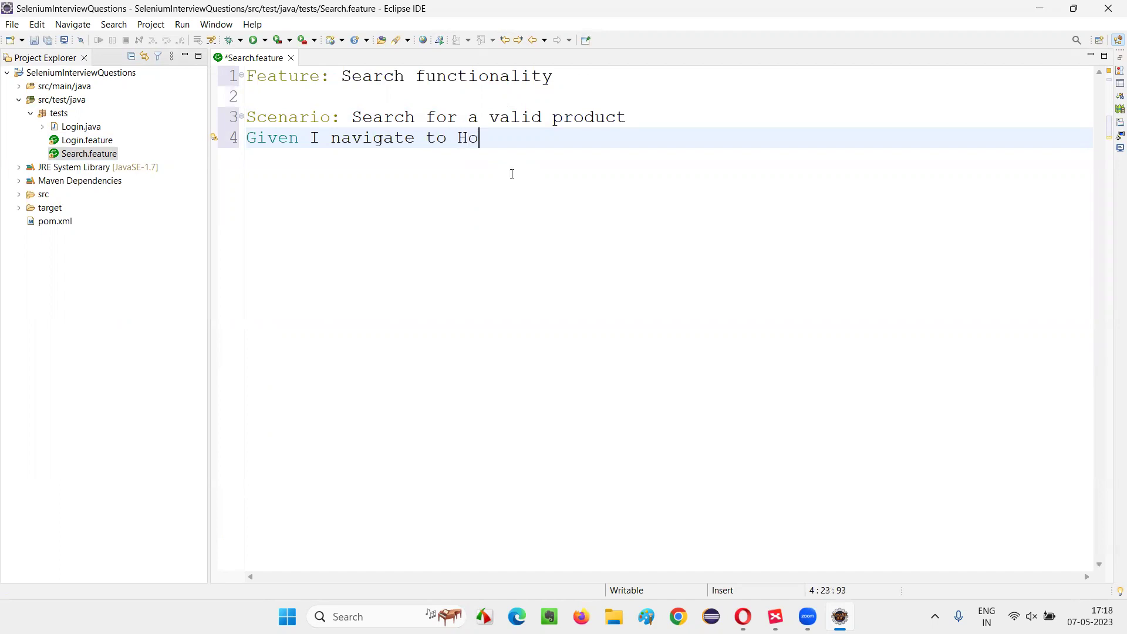
pyautogui.write('me Page')
pyautogui.press('Return')
pyautogui.write('A')
pyautogui.press('BackSpace')
pyautogui.write('W')
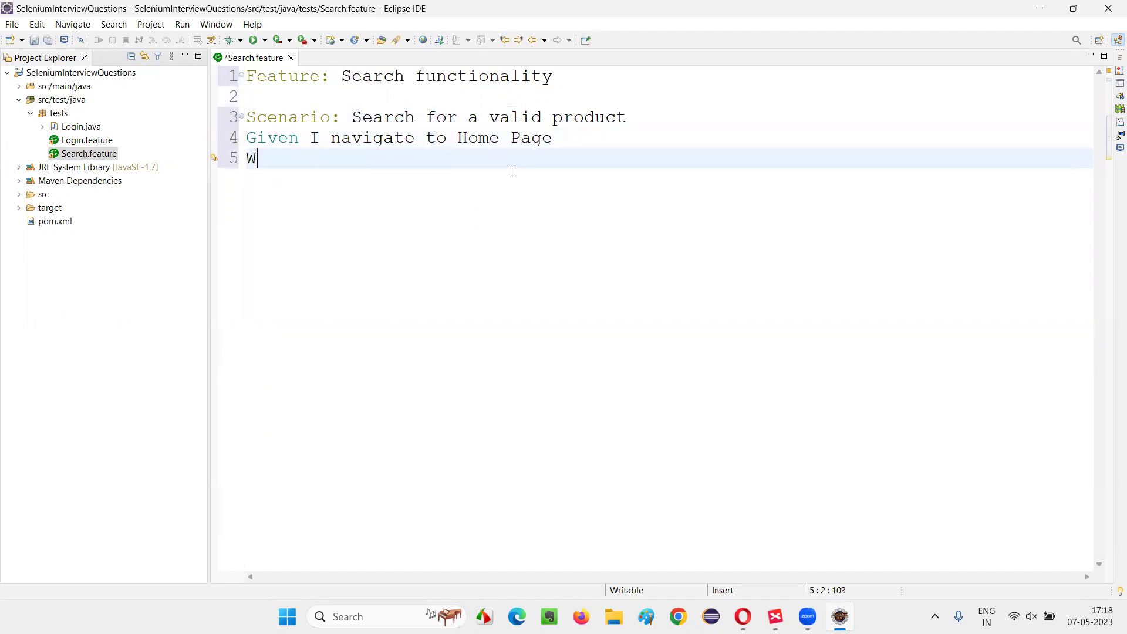
pyautogui.write('hen I')
pyautogui.press('BackSpace')
pyautogui.write('I enetr')
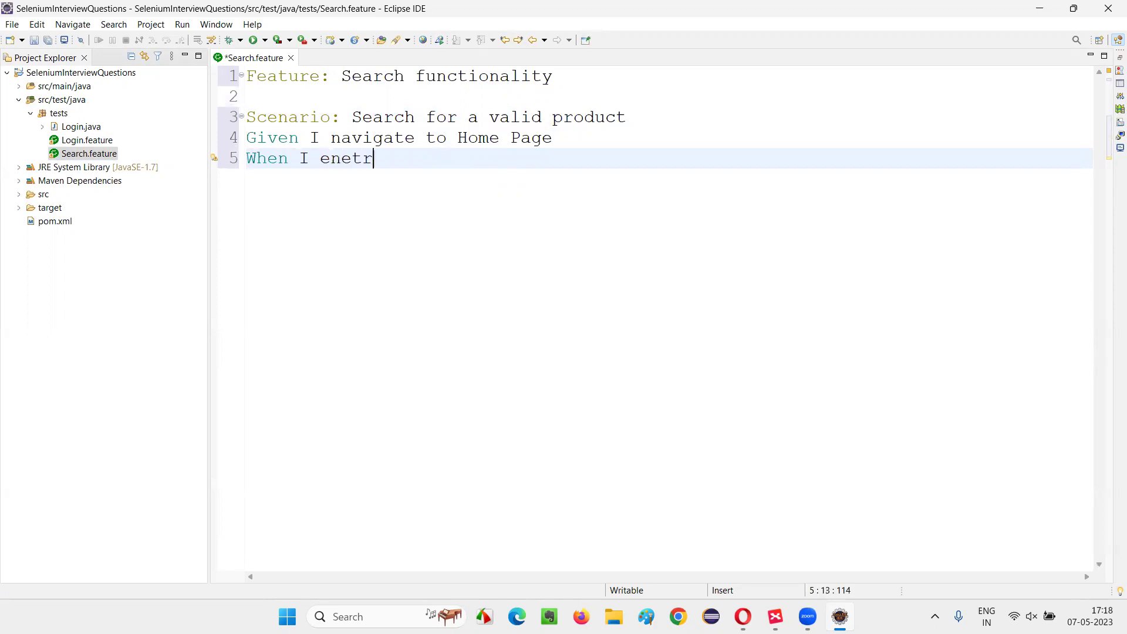
pyautogui.press('BackSpace')
pyautogui.press('BackSpace')
pyautogui.press('BackSpace')
pyautogui.write('ter valid p')
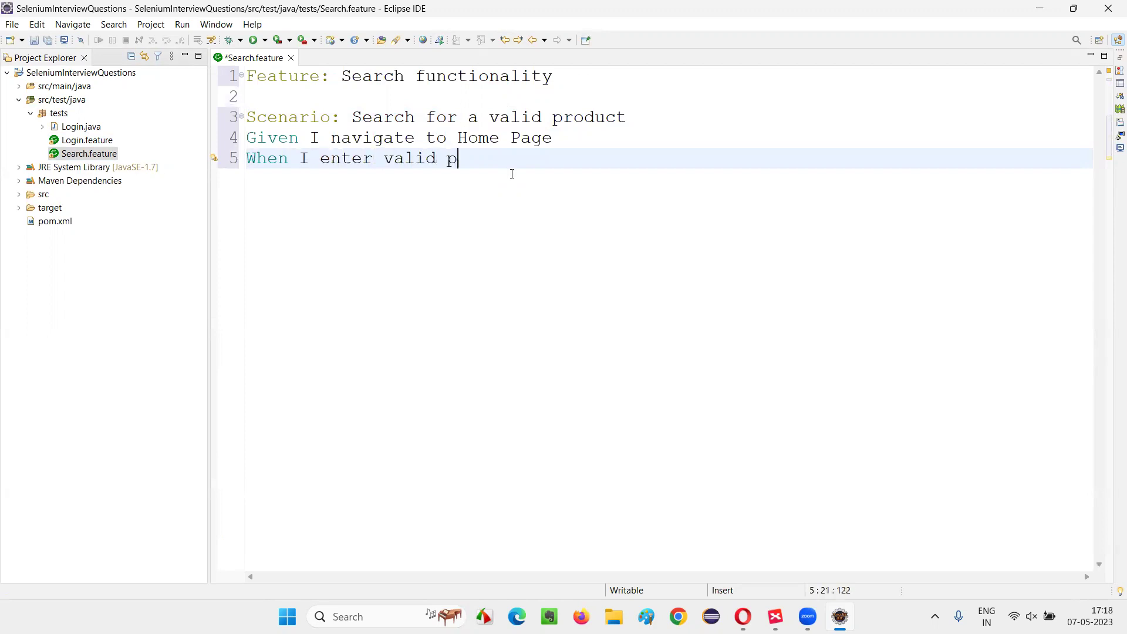
pyautogui.write('roduct into the ')
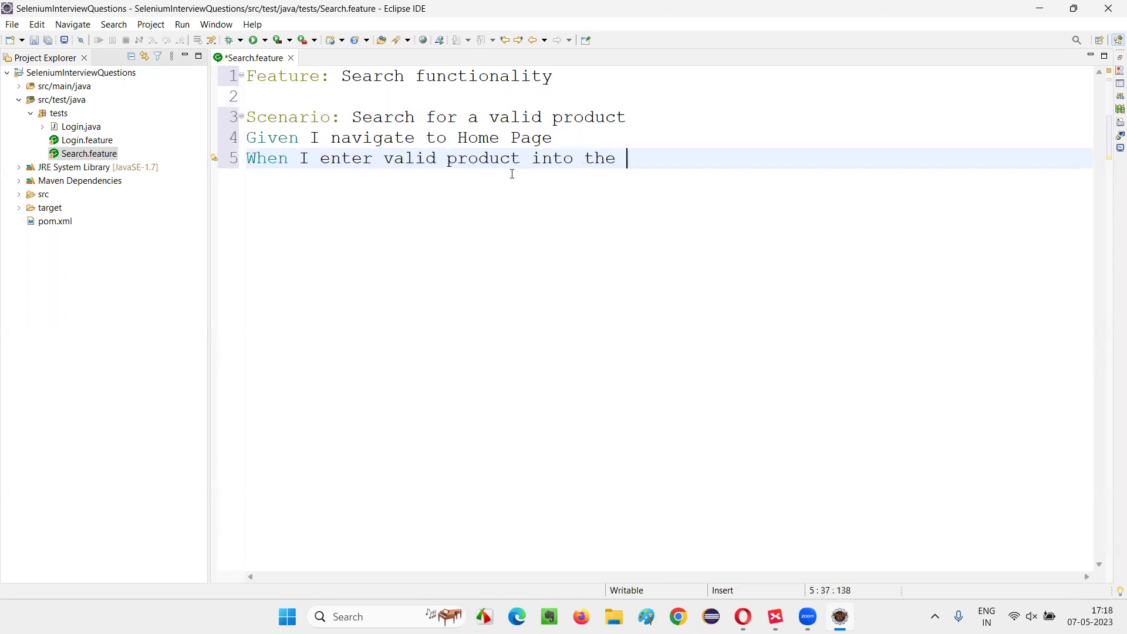
pyautogui.write('Search box fi')
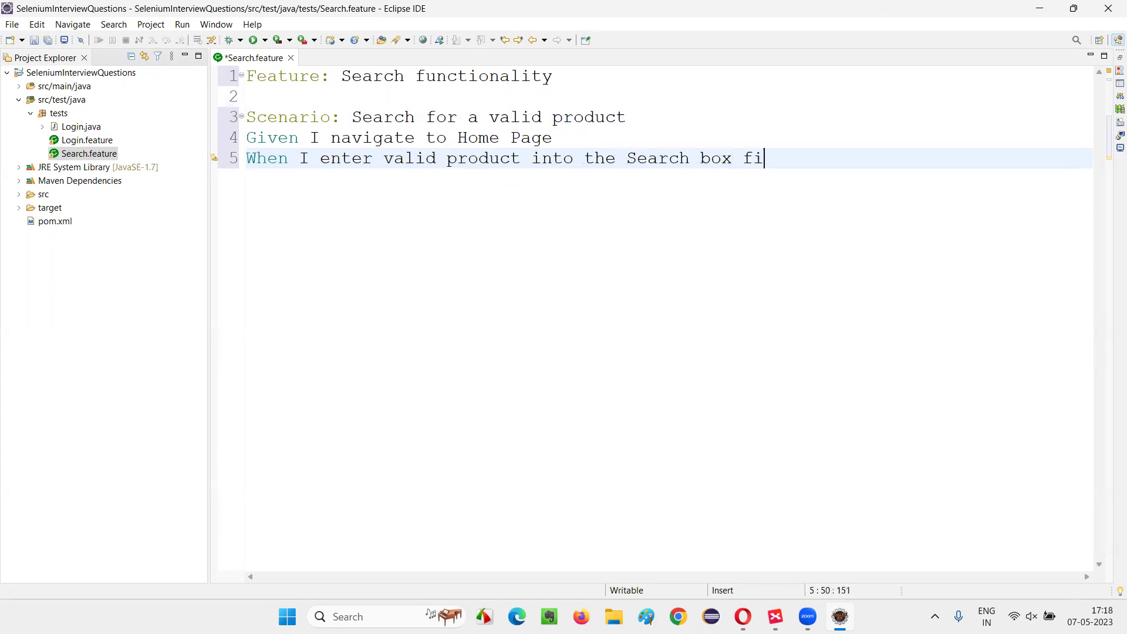
pyautogui.write('eld')
pyautogui.press('Return')
pyautogui.write('And I  clic')
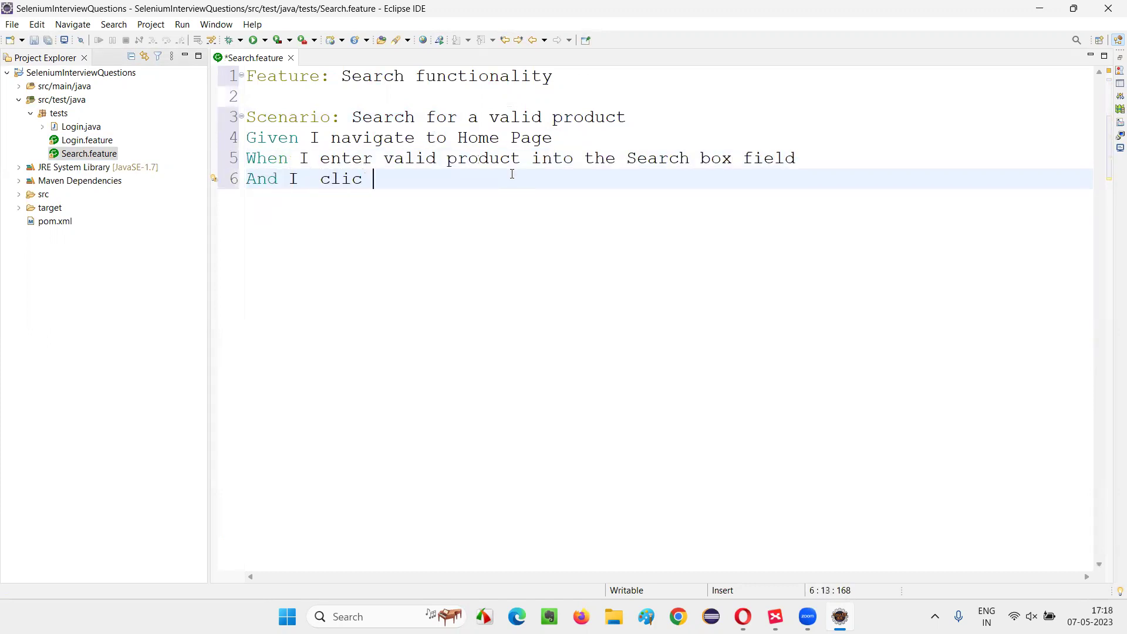
# Add the And step clicking Search and the Then step showing the product in Search results
pyautogui.press('BackSpace')
pyautogui.press('BackSpace')
pyautogui.press('BackSpace')
pyautogui.press('BackSpace')
pyautogui.press('BackSpace')
pyautogui.write('click ')
pyautogui.write('on Search button')
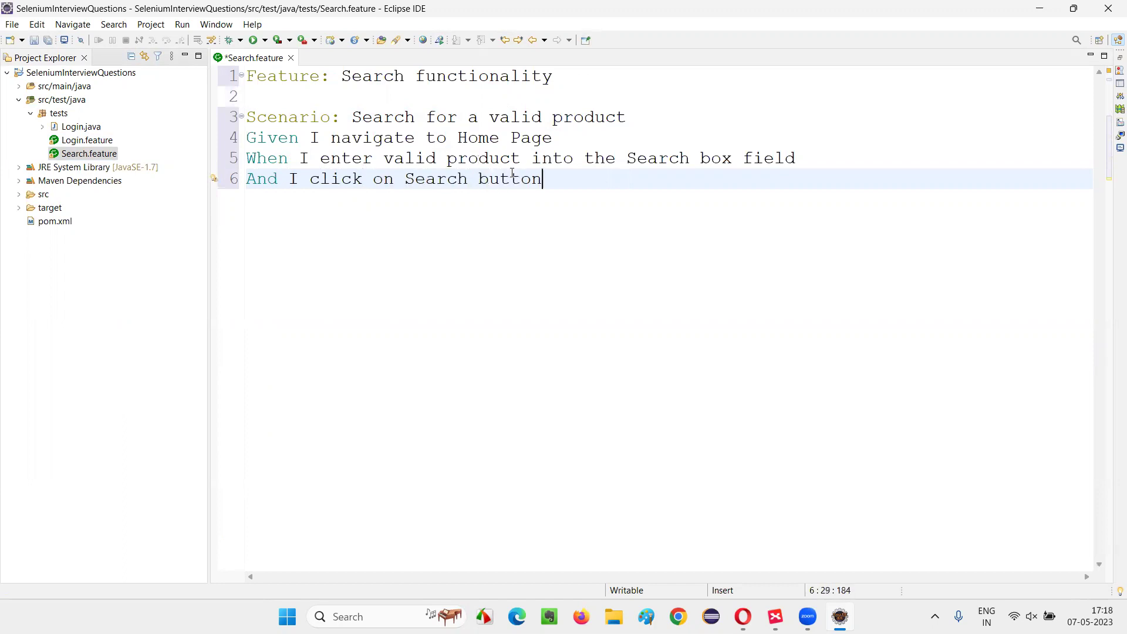
pyautogui.press('Return')
pyautogui.write('Then I should get ')
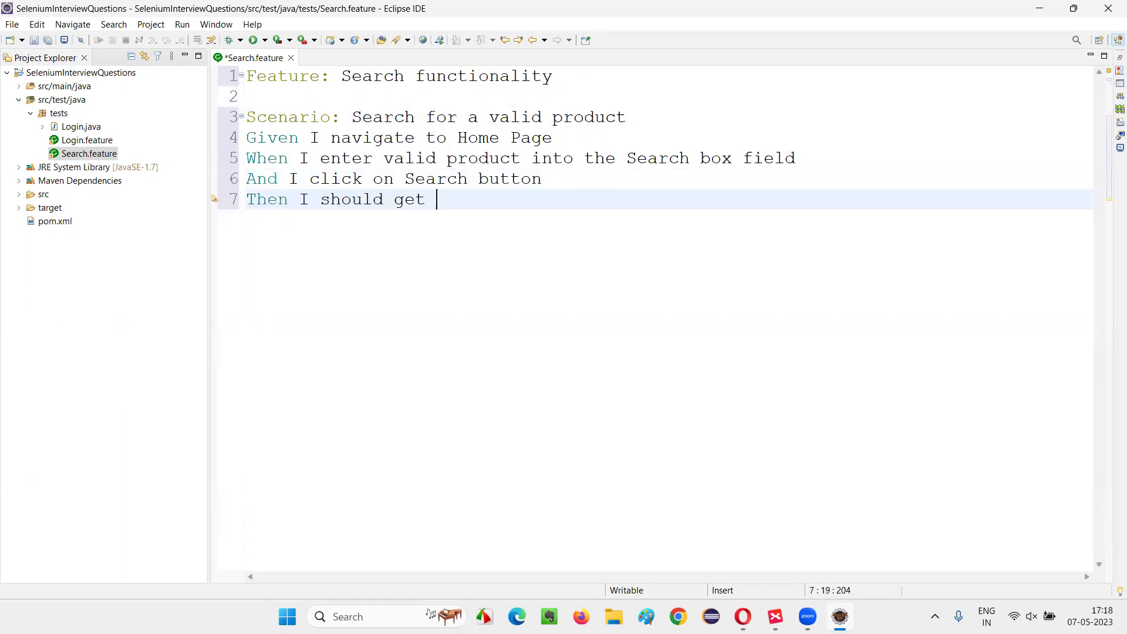
pyautogui.write('succesf')
pyautogui.press('BackSpace')
pyautogui.write('sfully logg')
pyautogui.press('BackSpace')
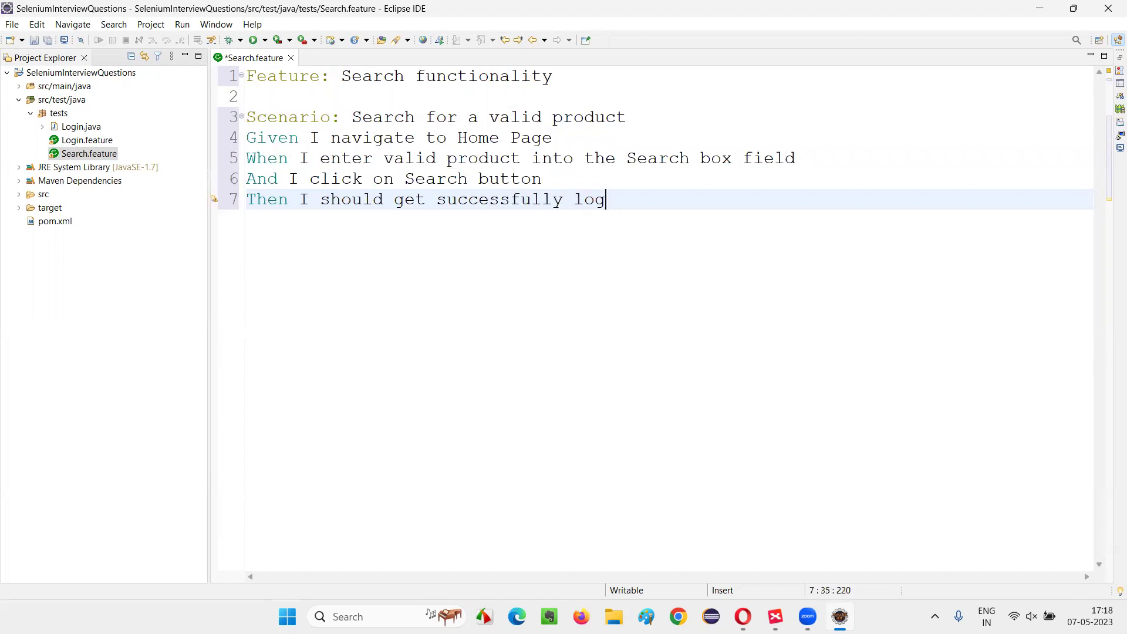
pyautogui.press('BackSpace')
pyautogui.press('BackSpace')
pyautogui.press('BackSpace')
pyautogui.press('BackSpace')
pyautogui.press('BackSpace')
pyautogui.press('BackSpace')
pyautogui.press('BackSpace')
pyautogui.press('BackSpace')
pyautogui.press('BackSpace')
pyautogui.press('BackSpace')
pyautogui.press('BackSpace')
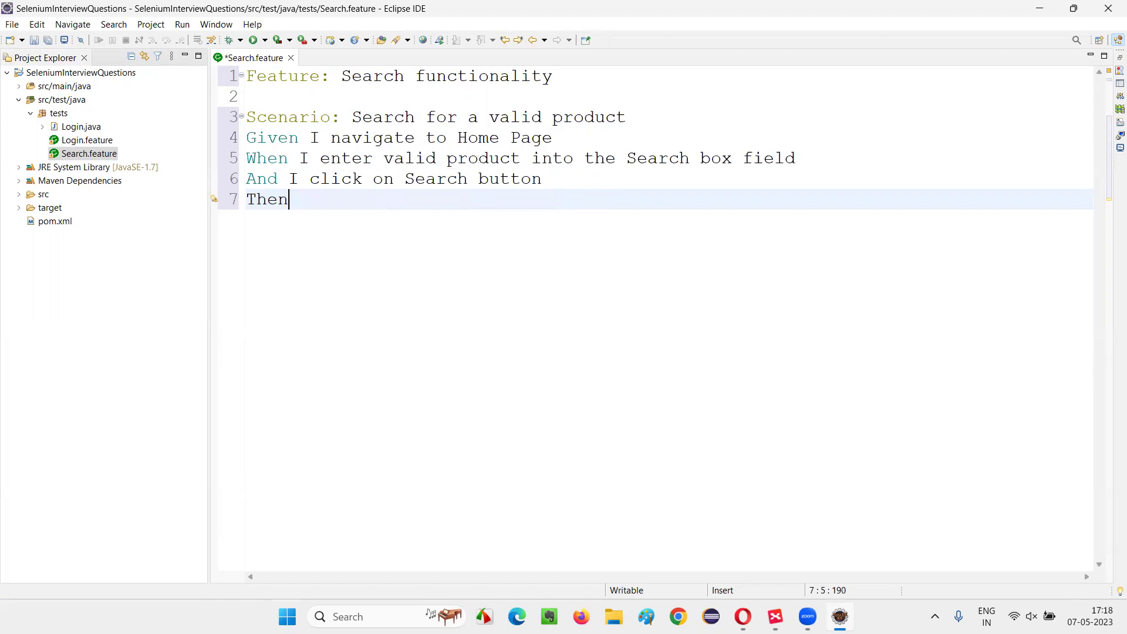
pyautogui.write(' I should get ')
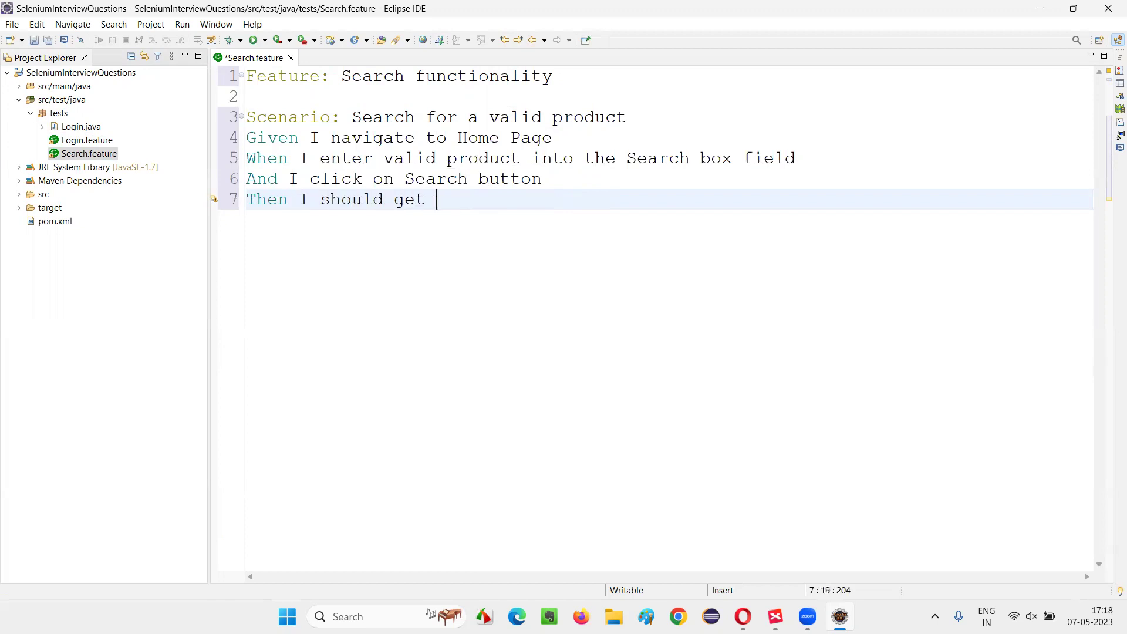
pyautogui.write('a')
pyautogui.press('BackSpace')
pyautogui.press('BackSpace')
pyautogui.write('the vlaid')
pyautogui.press('BackSpace')
pyautogui.press('BackSpace')
pyautogui.press('BackSpace')
pyautogui.press('BackSpace')
pyautogui.write('ali')
pyautogui.write('d product dis')
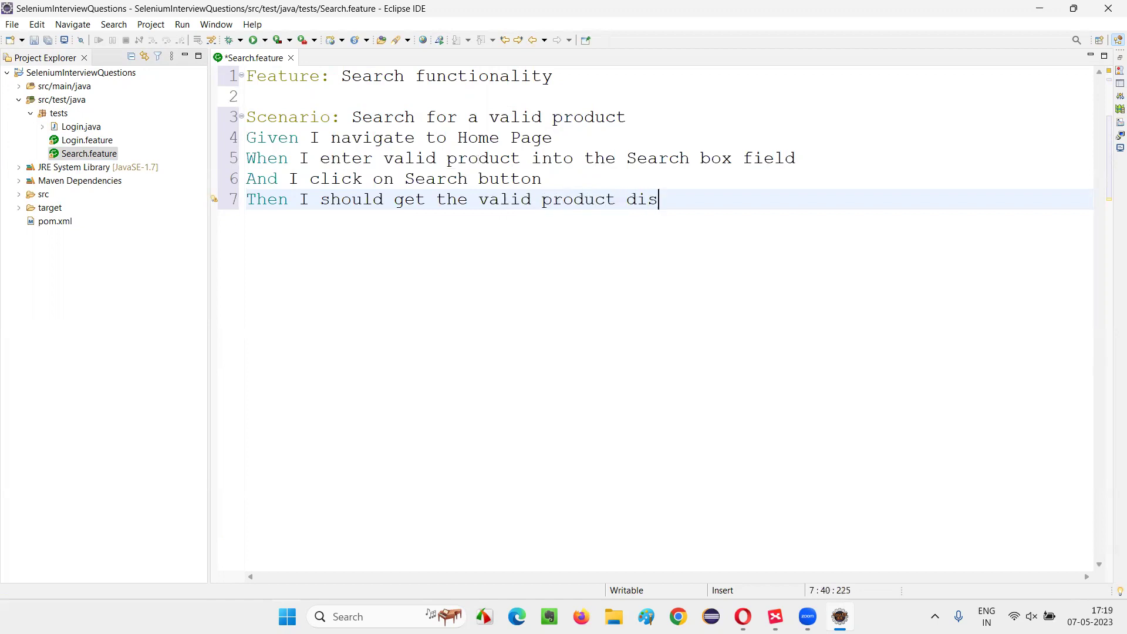
pyautogui.write('palyed')
pyautogui.press('BackSpace')
pyautogui.press('BackSpace')
pyautogui.press('BackSpace')
pyautogui.press('BackSpace')
pyautogui.press('BackSpace')
pyautogui.write('layed int e')
pyautogui.press('BackSpace')
pyautogui.press('BackSpace')
pyautogui.press('BackSpace')
pyautogui.write('n Search restyult')
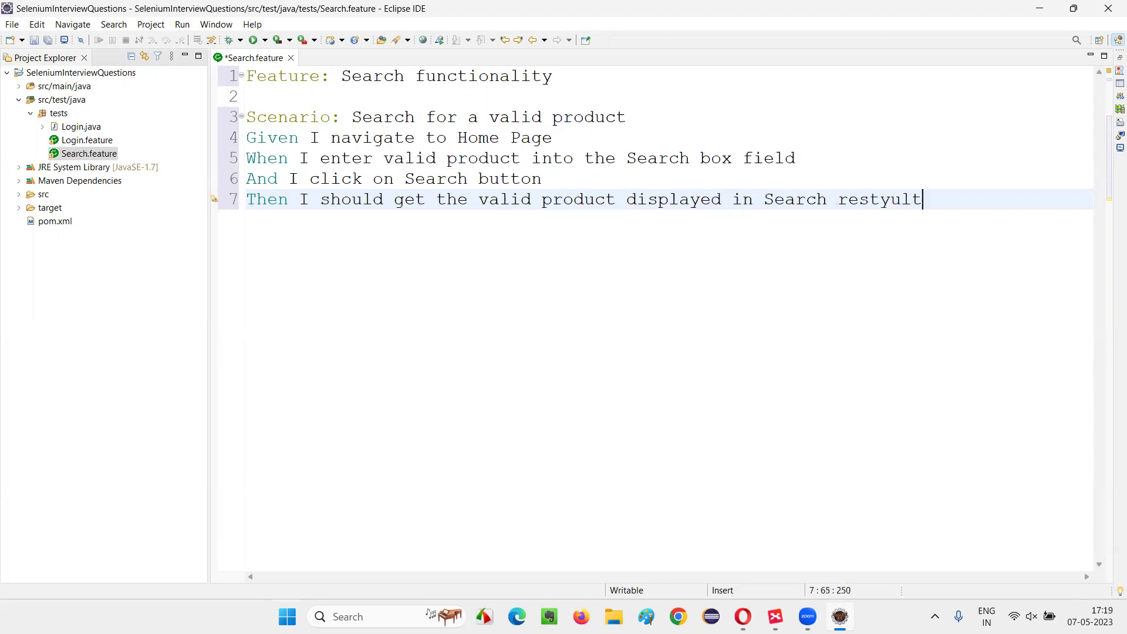
pyautogui.press('BackSpace')
pyautogui.press('BackSpace')
pyautogui.press('BackSpace')
pyautogui.press('BackSpace')
pyautogui.write('ults')
pyautogui.press('Return')
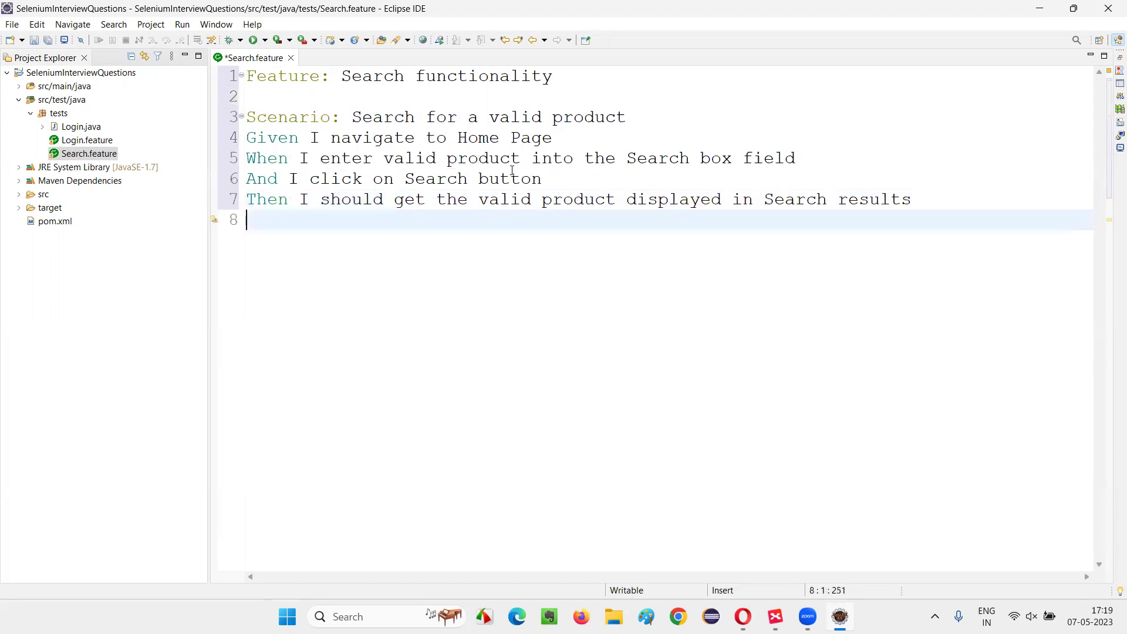
pyautogui.press('Return')
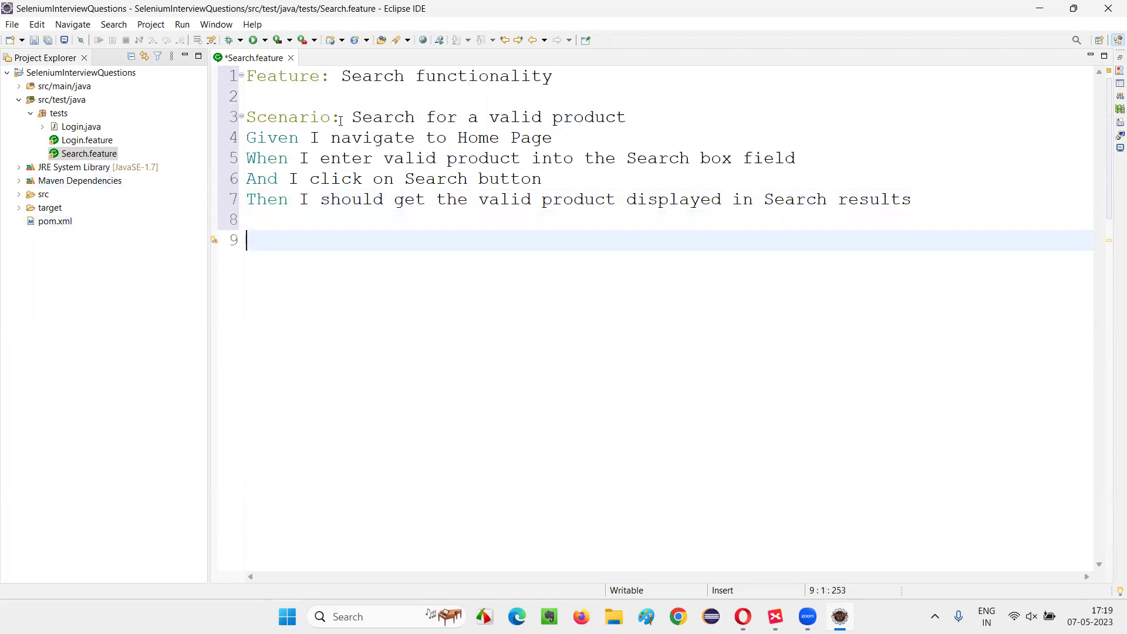
# Add 'Scenario: Search for an invalid product' below the first scenario
pyautogui.click(339, 98)
pyautogui.moveTo(339, 97); pyautogui.dragTo(696, 181)
pyautogui.click(705, 226)
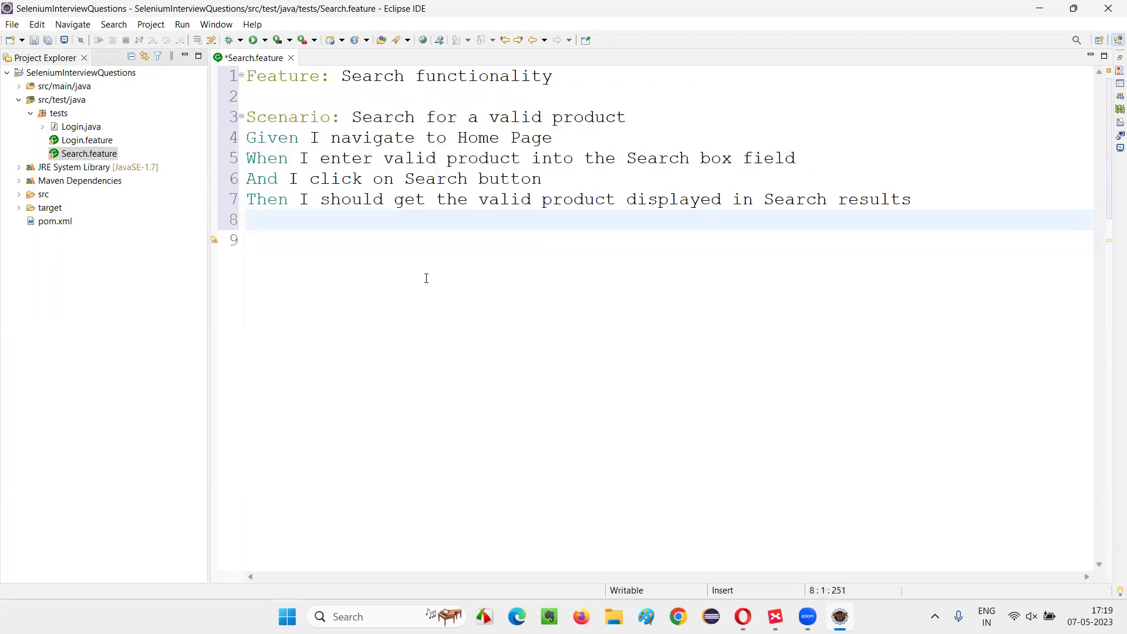
pyautogui.press('Down')
pyautogui.write('Scenario')
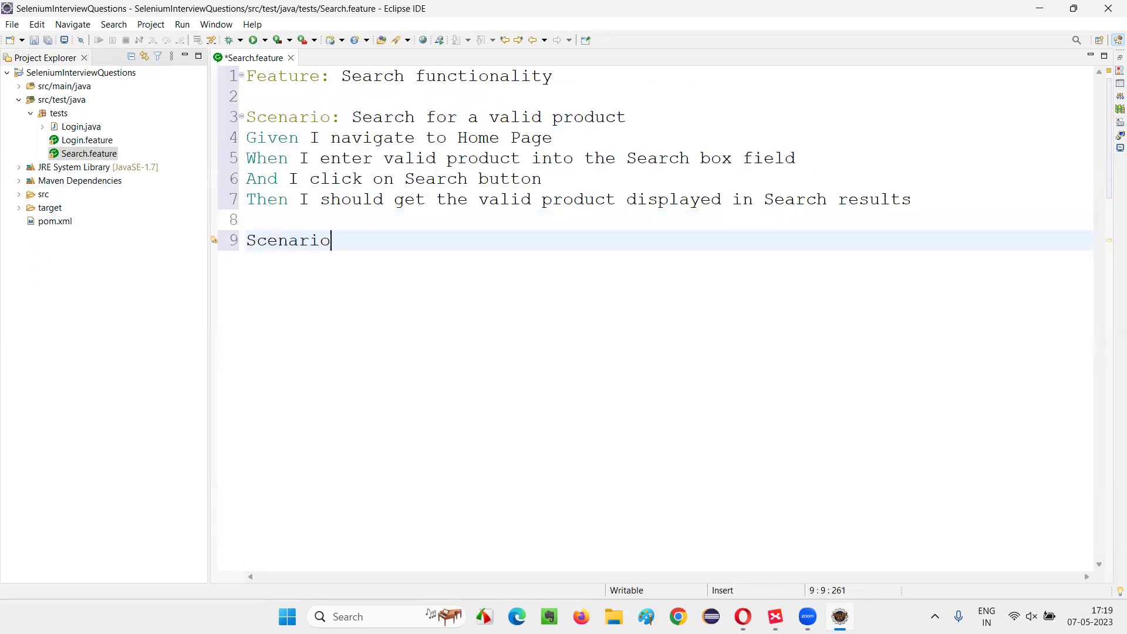
pyautogui.write(': Sear')
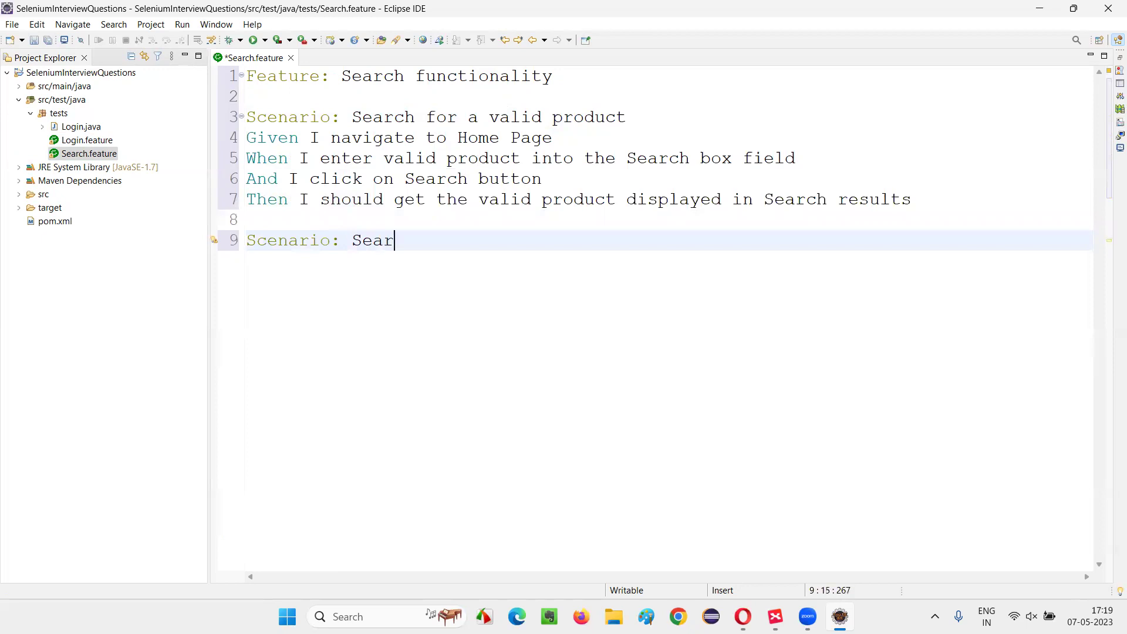
pyautogui.write('ch for an ')
pyautogui.write('invlaid')
pyautogui.press('BackSpace')
pyautogui.press('BackSpace')
pyautogui.press('BackSpace')
pyautogui.write('ali')
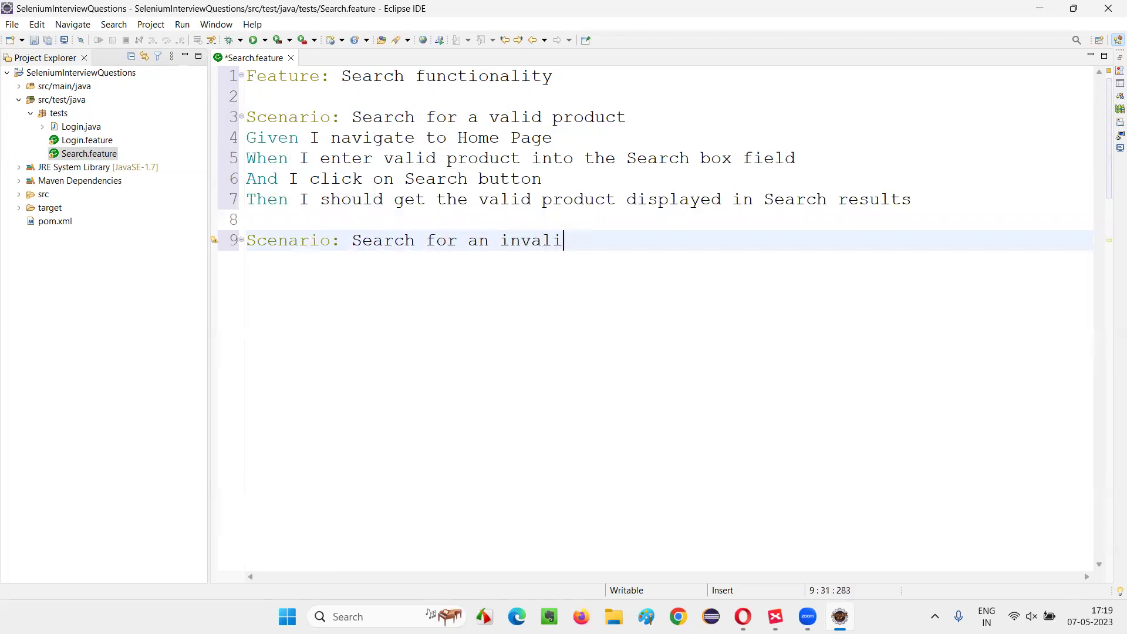
pyautogui.write('dprod')
pyautogui.press('BackSpace')
pyautogui.press('BackSpace')
pyautogui.press('BackSpace')
pyautogui.press('BackSpace')
pyautogui.write('product')
pyautogui.press('Return')
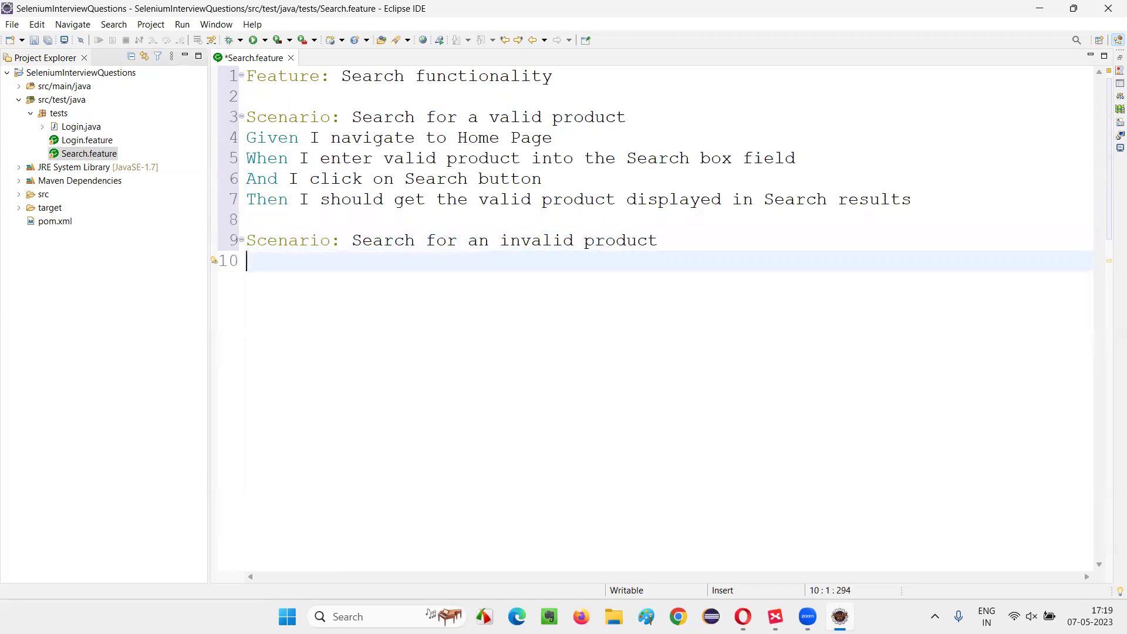
pyautogui.write('Given I ')
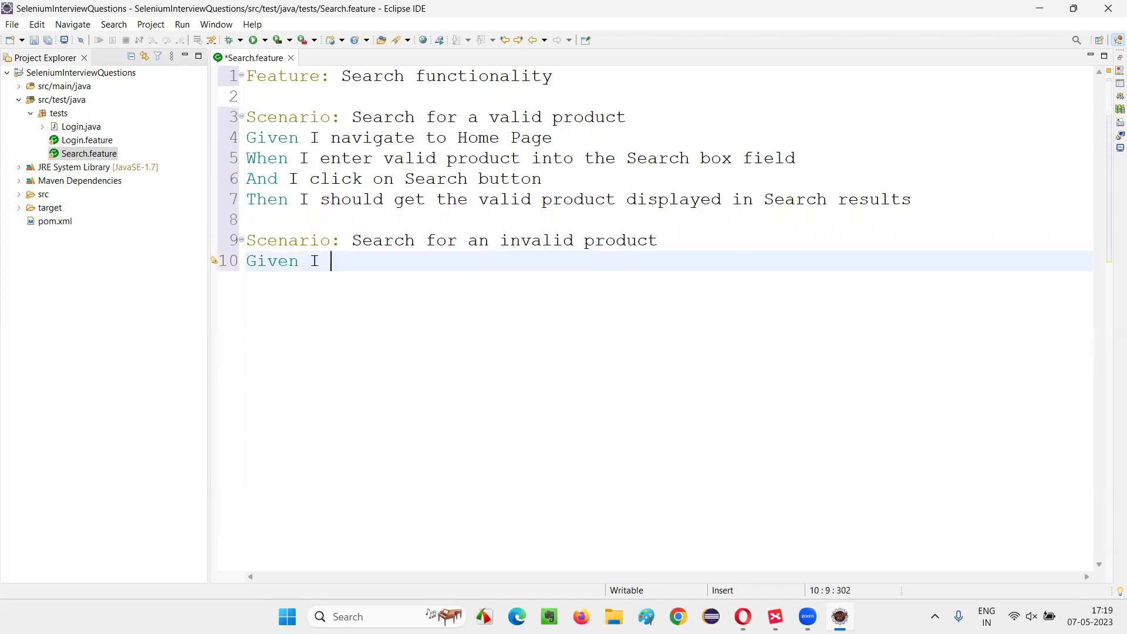
pyautogui.write('navigate to Home P')
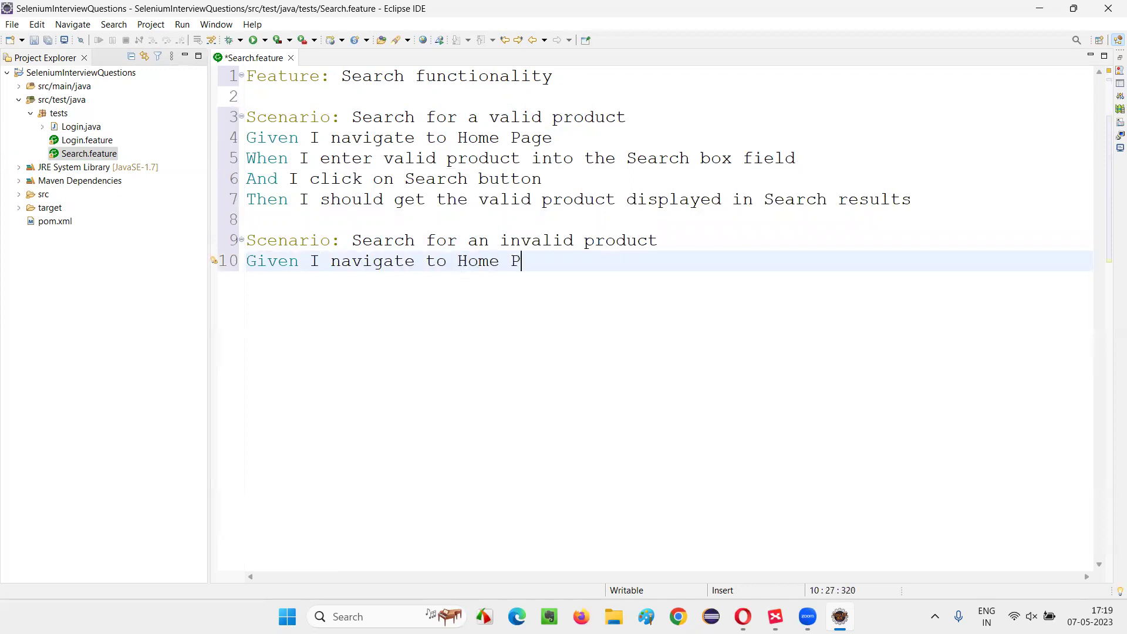
pyautogui.write('age')
# Add the Given, When (enter an invalid product) and And (click Search) steps
pyautogui.press('Return')
pyautogui.write('When I ')
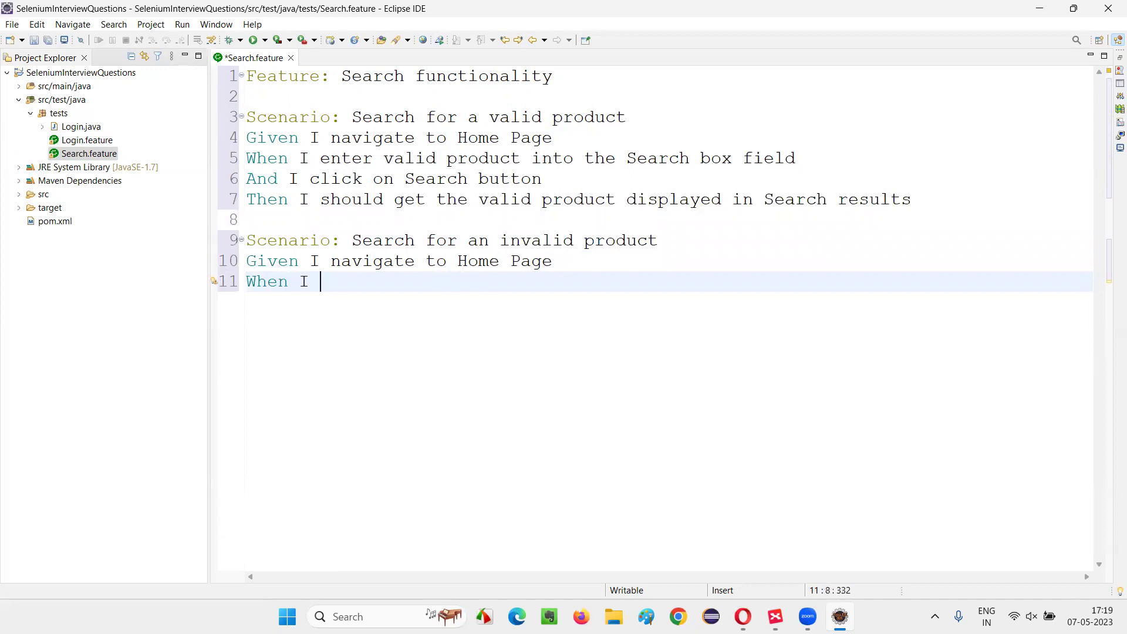
pyautogui.write('enrter')
pyautogui.press('BackSpace')
pyautogui.press('BackSpace')
pyautogui.press('BackSpace')
pyautogui.press('BackSpace')
pyautogui.write('ter in')
pyautogui.write('valid product oi')
pyautogui.press('BackSpace')
pyautogui.press('BackSpace')
pyautogui.write('i')
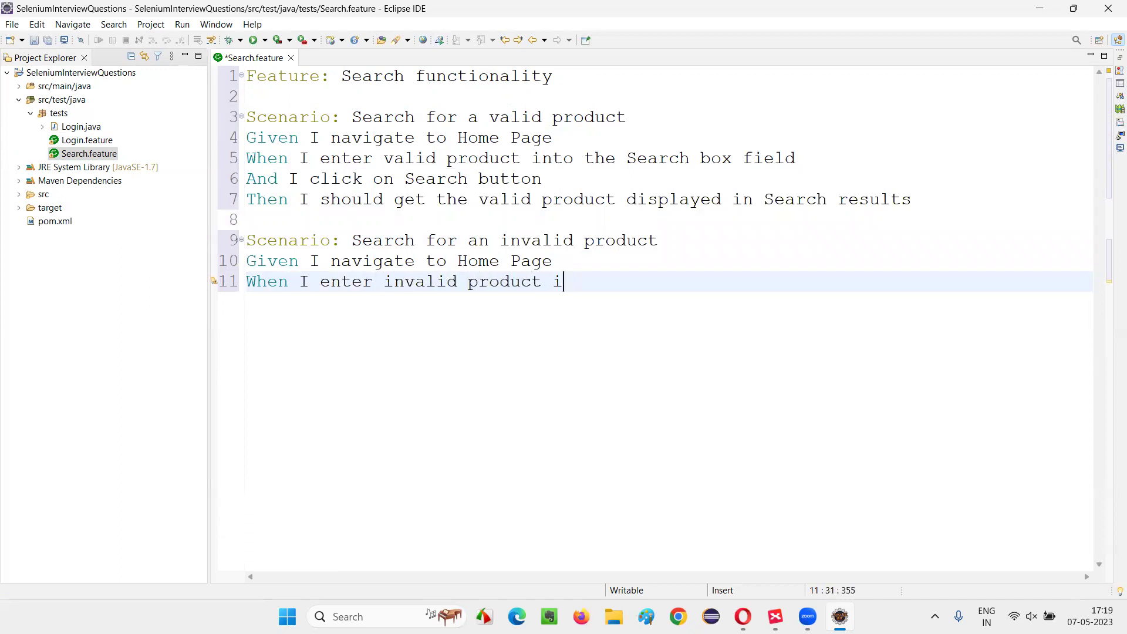
pyautogui.write('nto the Searc')
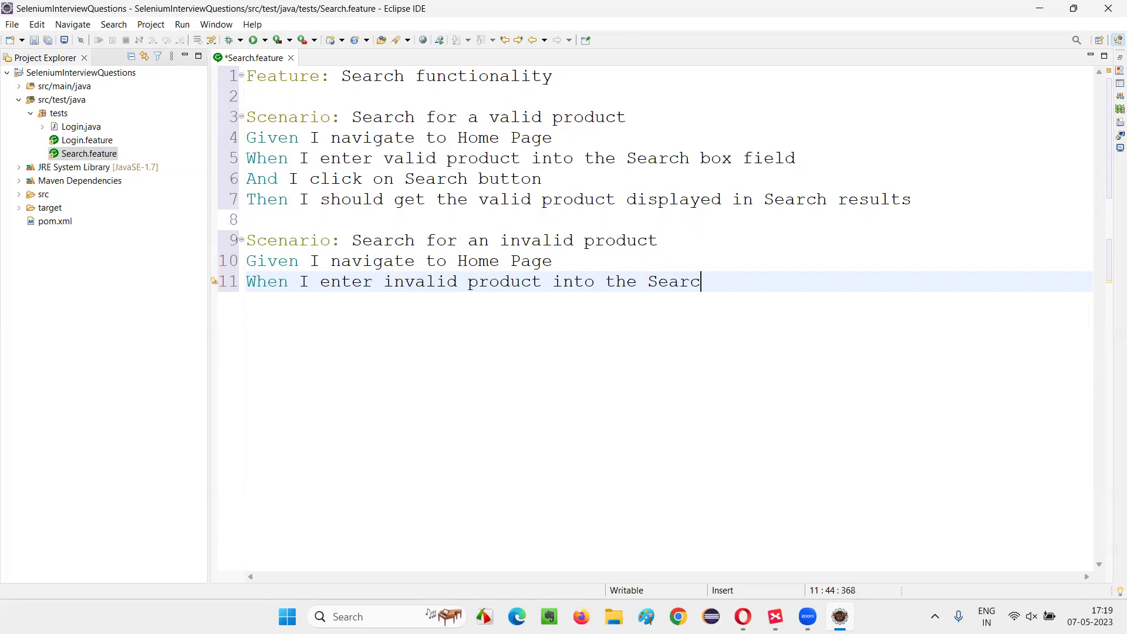
pyautogui.write('h box field')
pyautogui.press('Return')
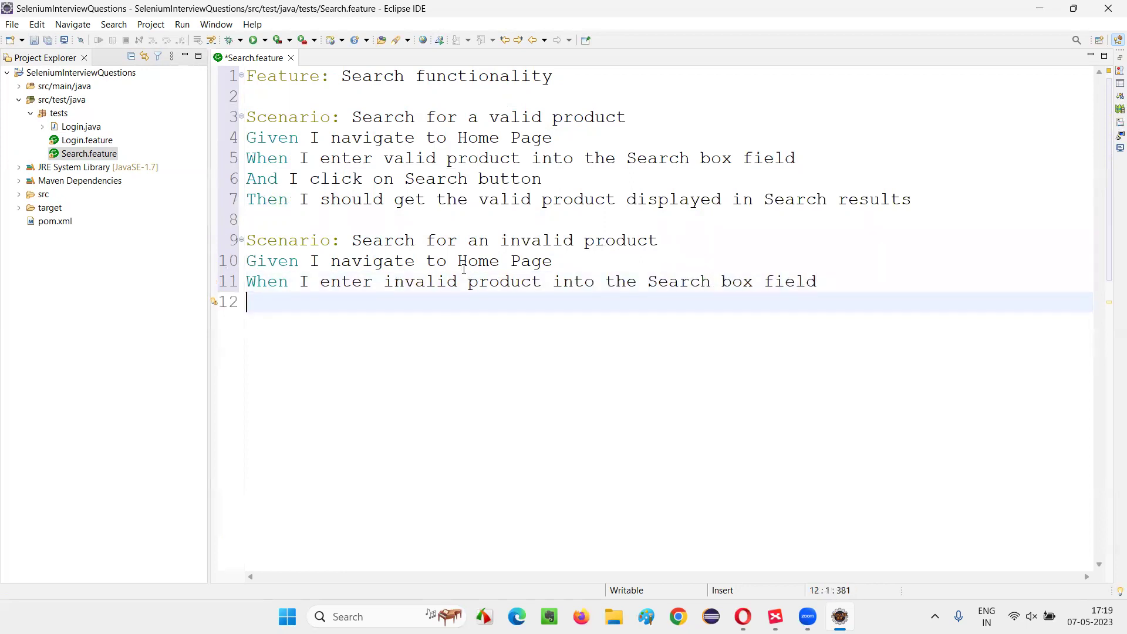
pyautogui.write('And I clkc o')
pyautogui.press('BackSpace')
pyautogui.press('BackSpace')
pyautogui.press('BackSpace')
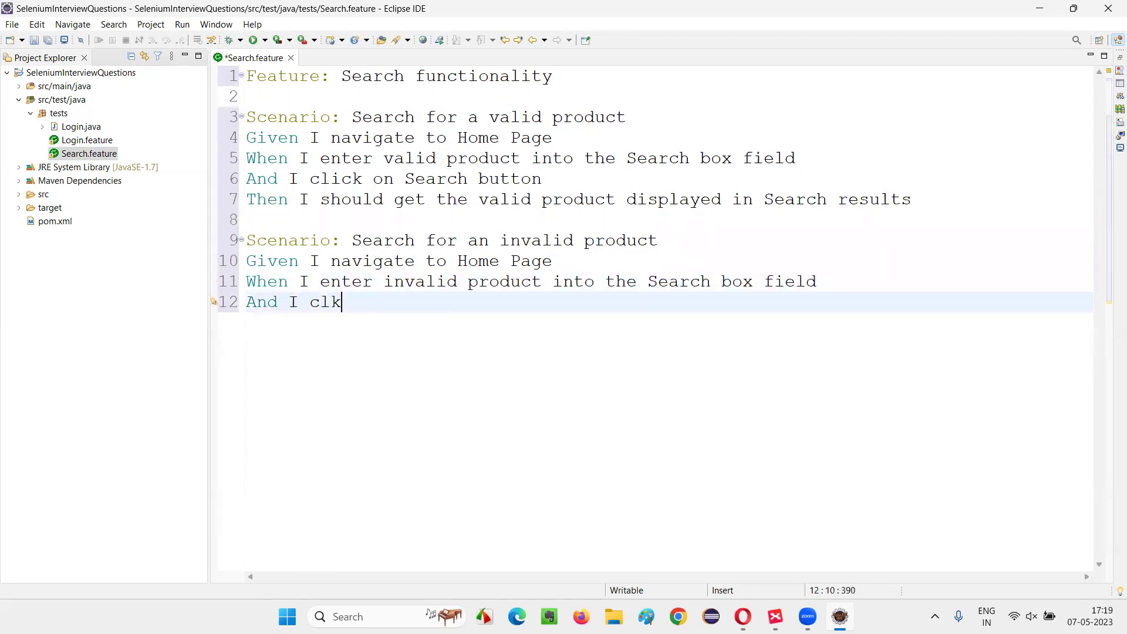
pyautogui.write('ick on Search ')
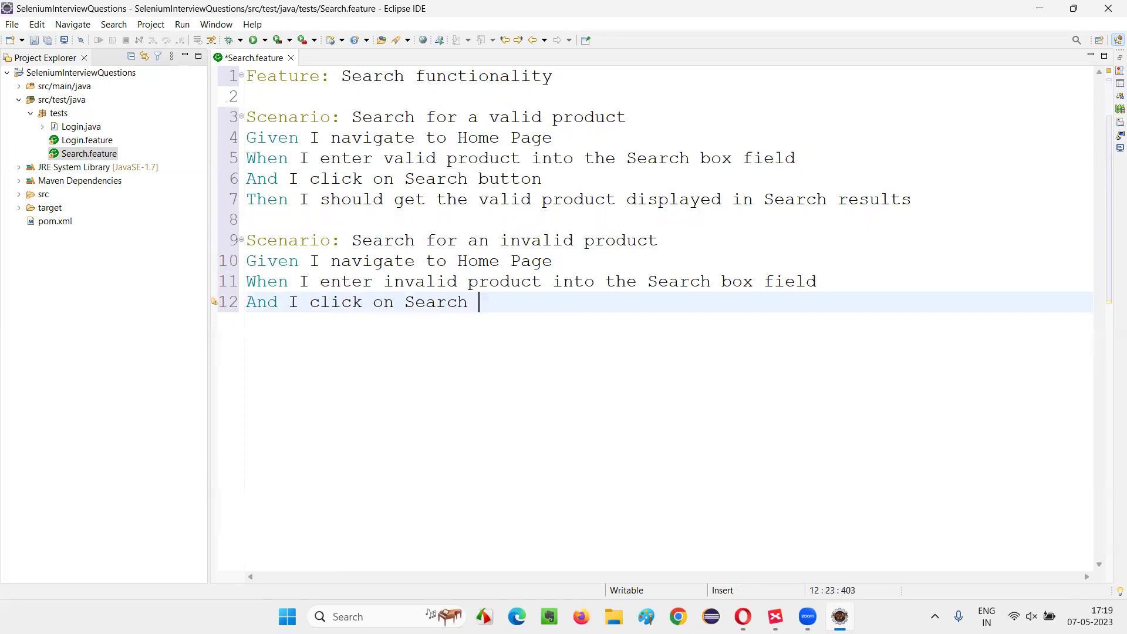
pyautogui.write('button')
# Write the Then step expecting a proper message on the search results page
pyautogui.press('Return')
pyautogui.write('Then I')
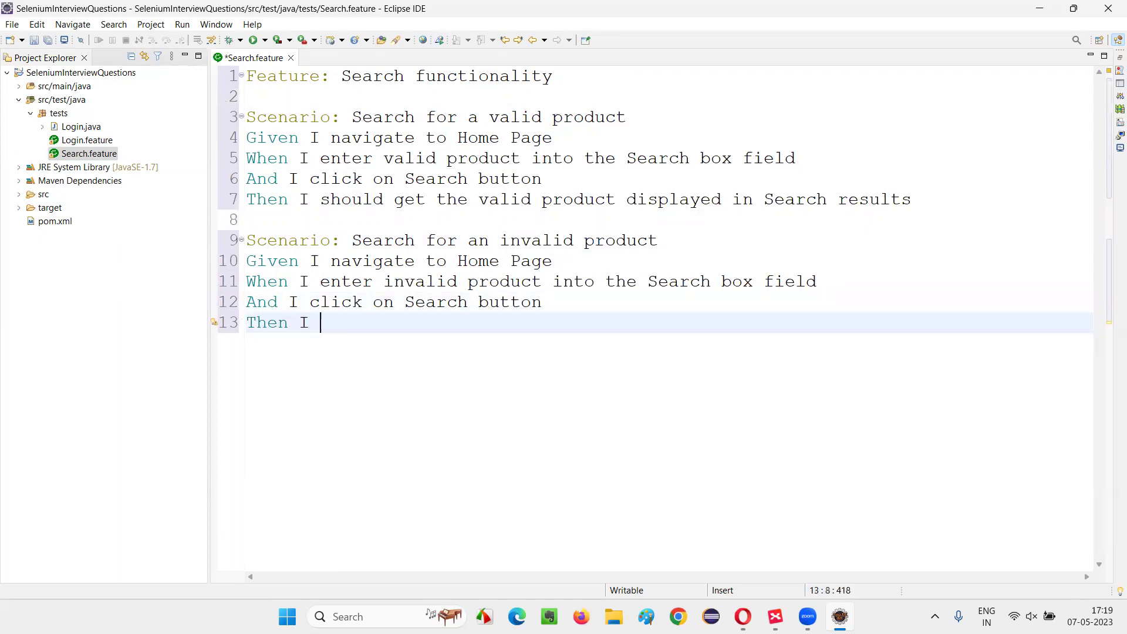
pyautogui.press('BackSpace')
pyautogui.press('BackSpace')
pyautogui.press('BackSpace')
pyautogui.write('N')
pyautogui.press('BackSpace')
pyautogui.press('BackSpace')
pyautogui.write('A')
pyautogui.press('BackSpace')
pyautogui.write('Proper message ')
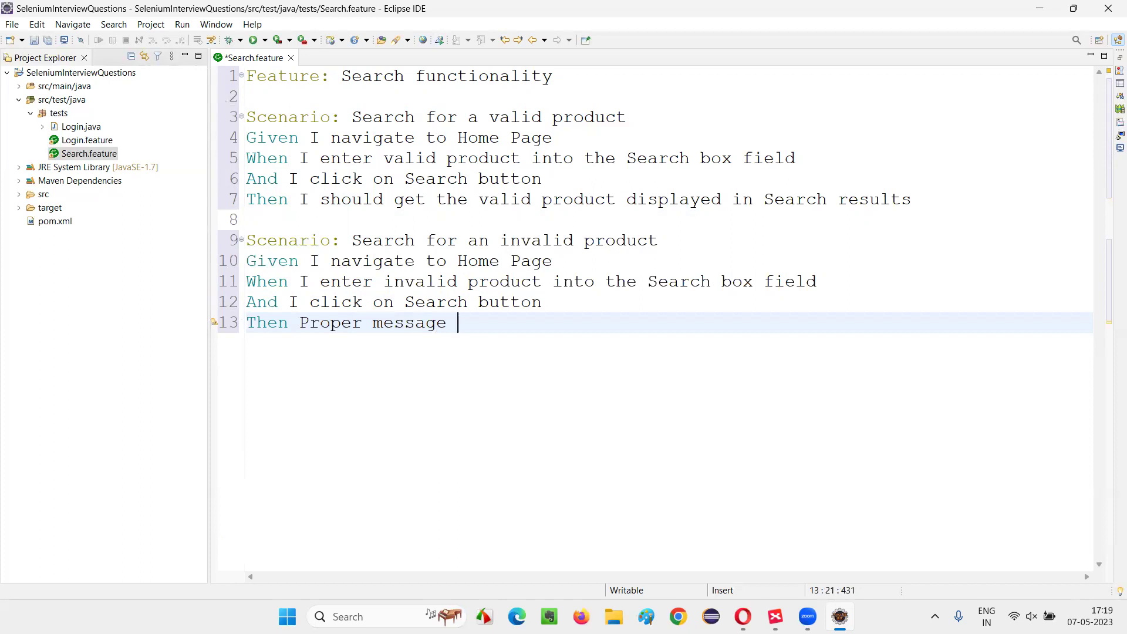
pyautogui.write('sholuld b')
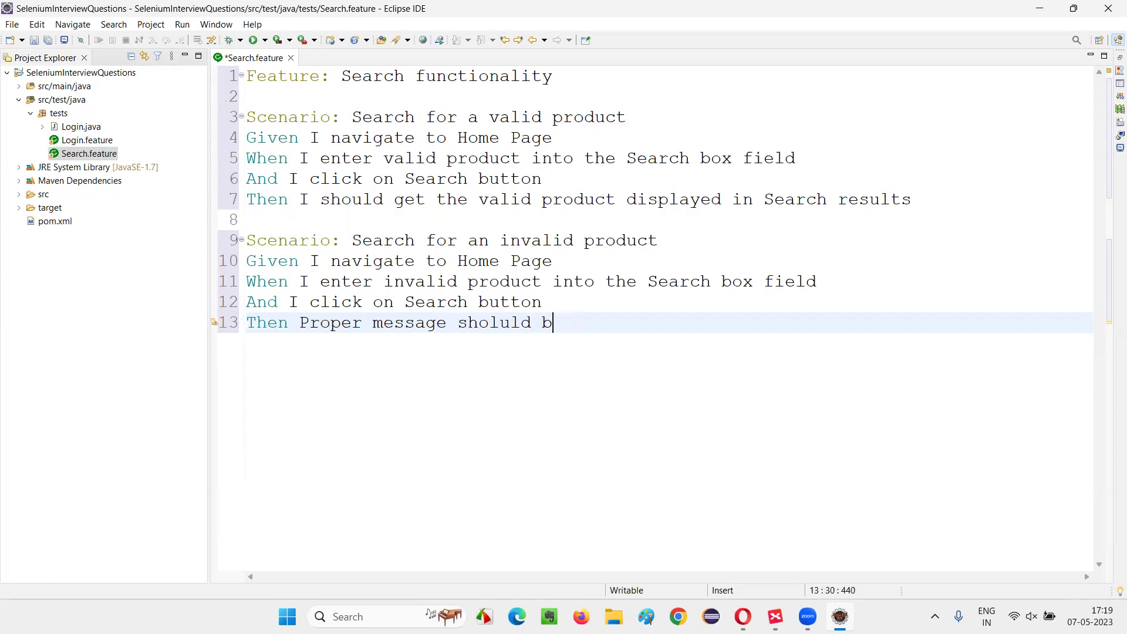
pyautogui.press('BackSpace')
pyautogui.press('BackSpace')
pyautogui.press('BackSpace')
pyautogui.press('BackSpace')
pyautogui.press('BackSpace')
pyautogui.press('BackSpace')
pyautogui.write('uld be ')
pyautogui.write('displayed on ')
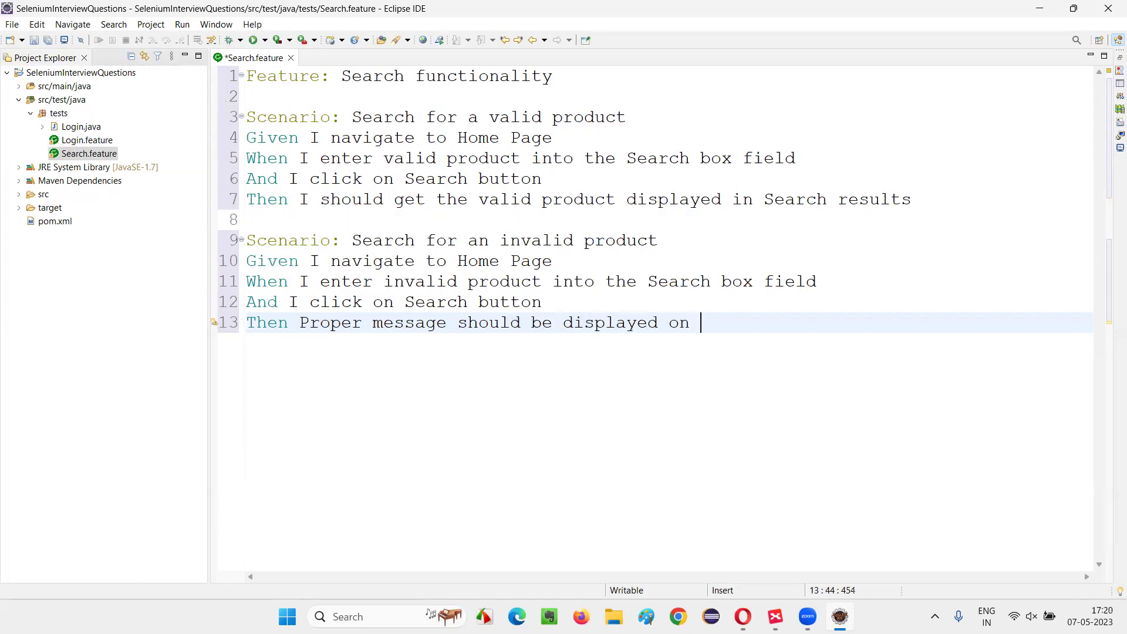
pyautogui.write('Search results p')
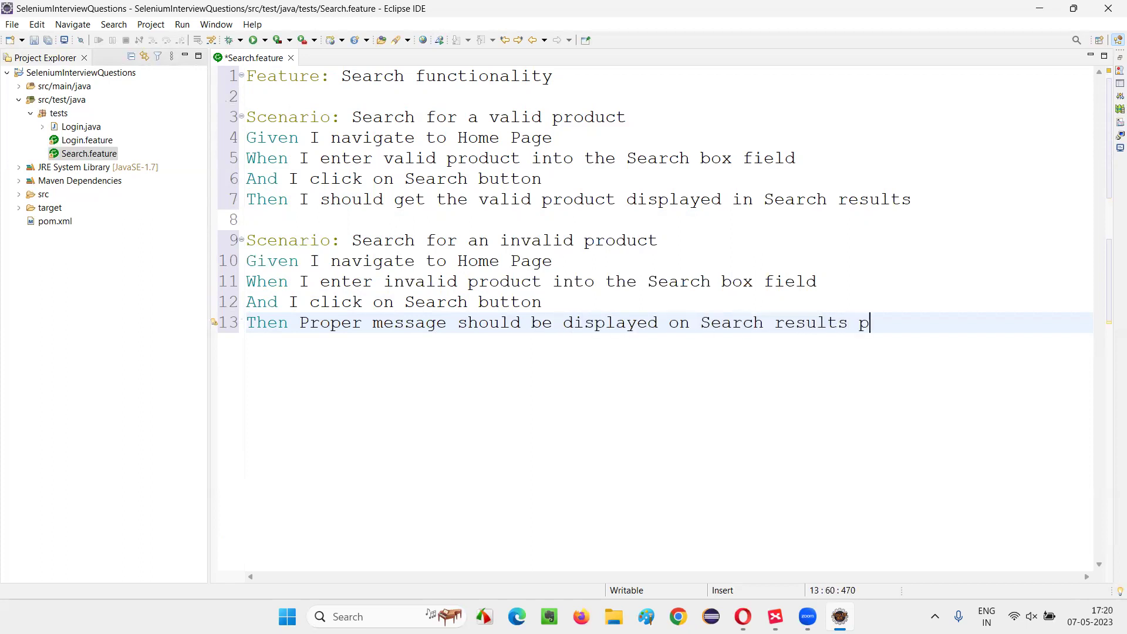
pyautogui.write('age')
pyautogui.press('Return')
pyautogui.press('Return')
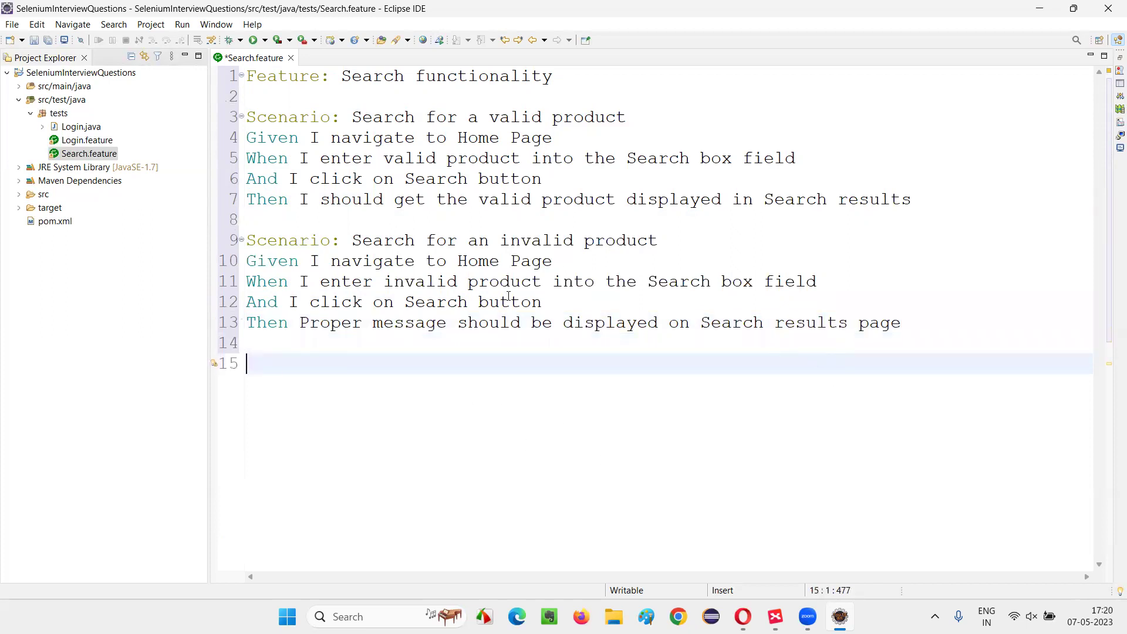
# Highlight the 'invalid product' scenario title and its And and Then steps
pyautogui.moveTo(384, 281); pyautogui.dragTo(643, 282)
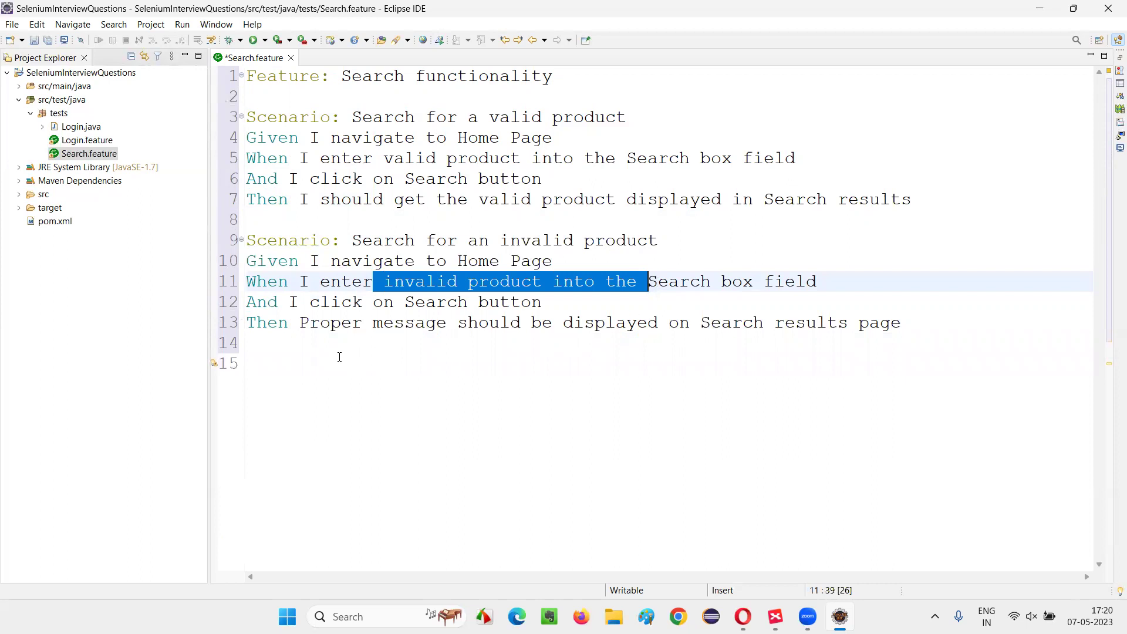
pyautogui.click(311, 361)
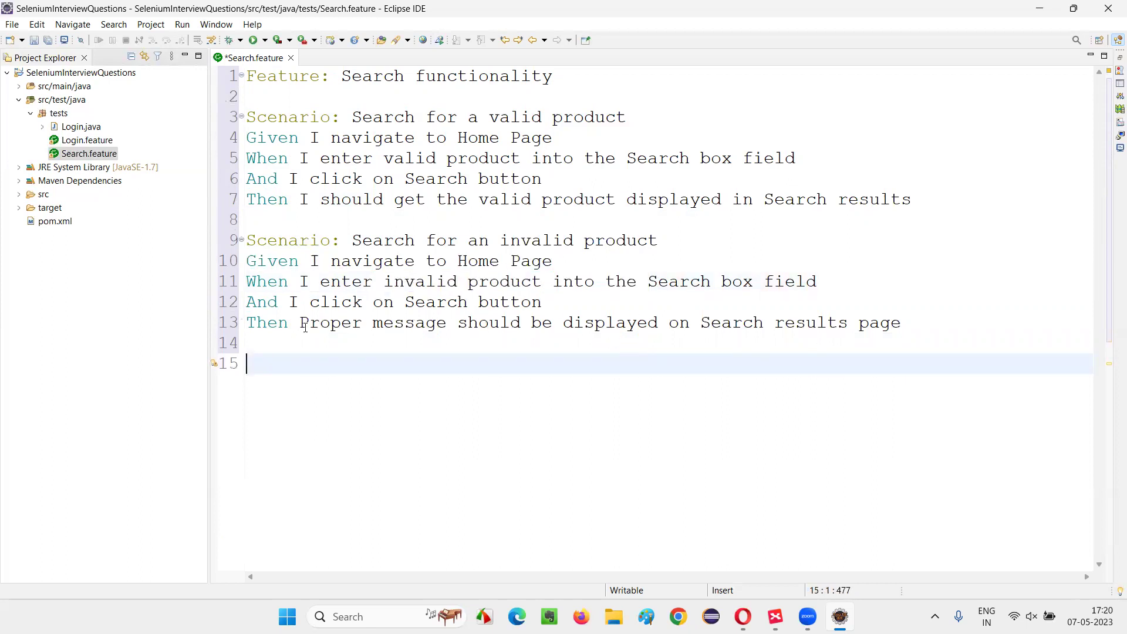
pyautogui.moveTo(300, 323); pyautogui.dragTo(543, 302)
pyautogui.click(1052, 328)
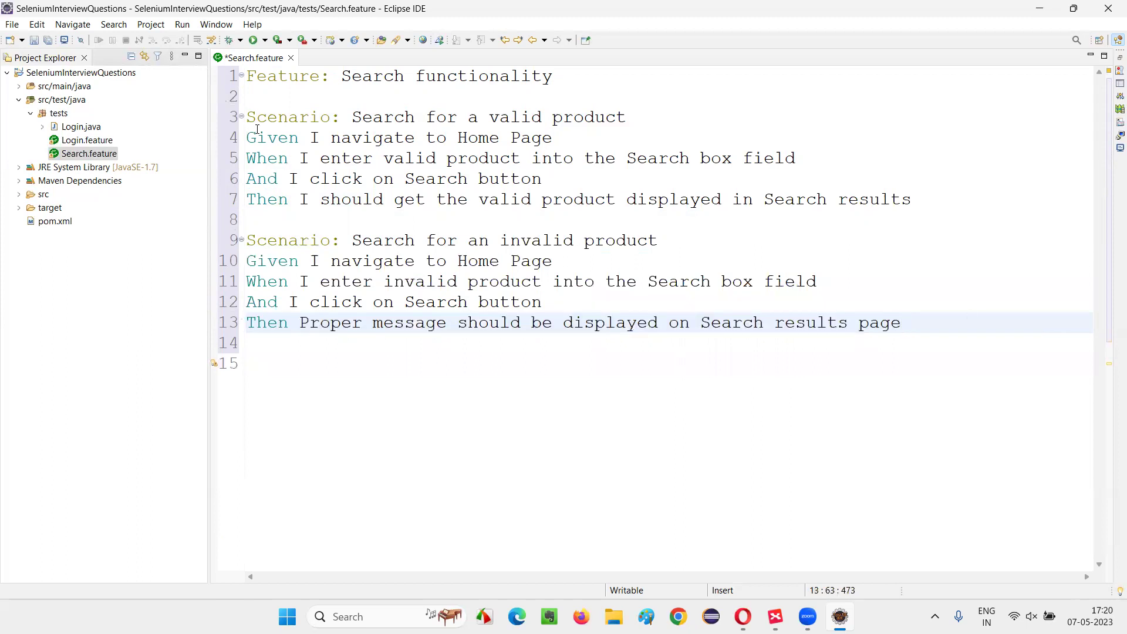
# Highlight both scenarios several times, then return to the XMind mind map
pyautogui.moveTo(248, 116); pyautogui.dragTo(720, 323)
pyautogui.click(363, 362)
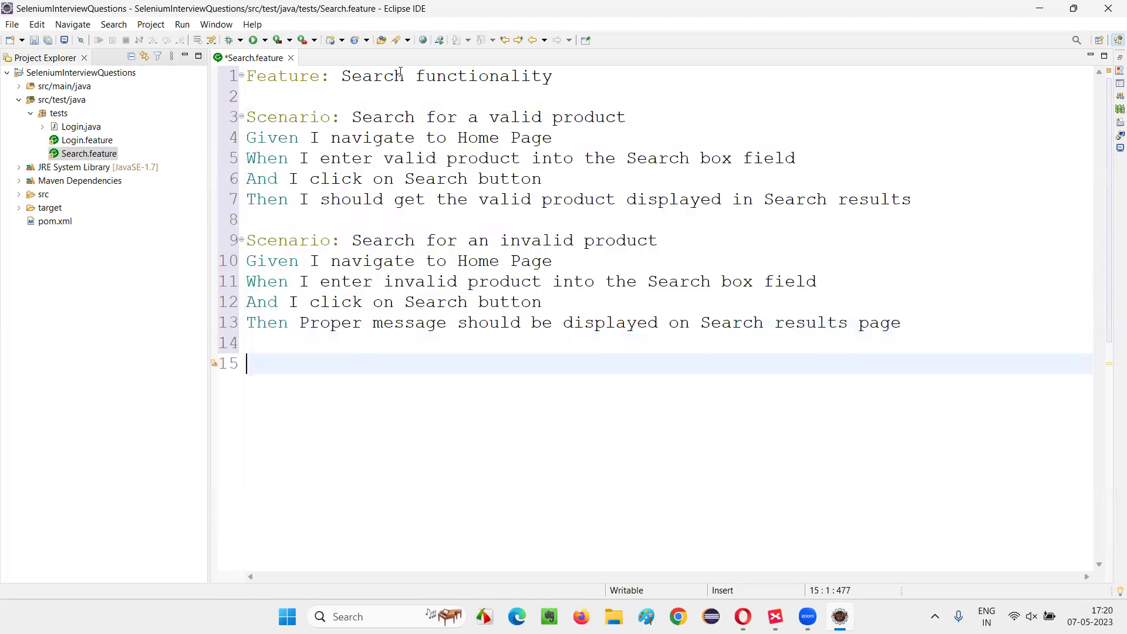
pyautogui.moveTo(246, 117); pyautogui.dragTo(581, 347)
pyautogui.click(528, 392)
pyautogui.moveTo(246, 116); pyautogui.dragTo(300, 366)
pyautogui.click(864, 403)
pyautogui.moveTo(247, 88); pyautogui.dragTo(583, 391)
pyautogui.click(583, 390)
pyautogui.click(775, 616)
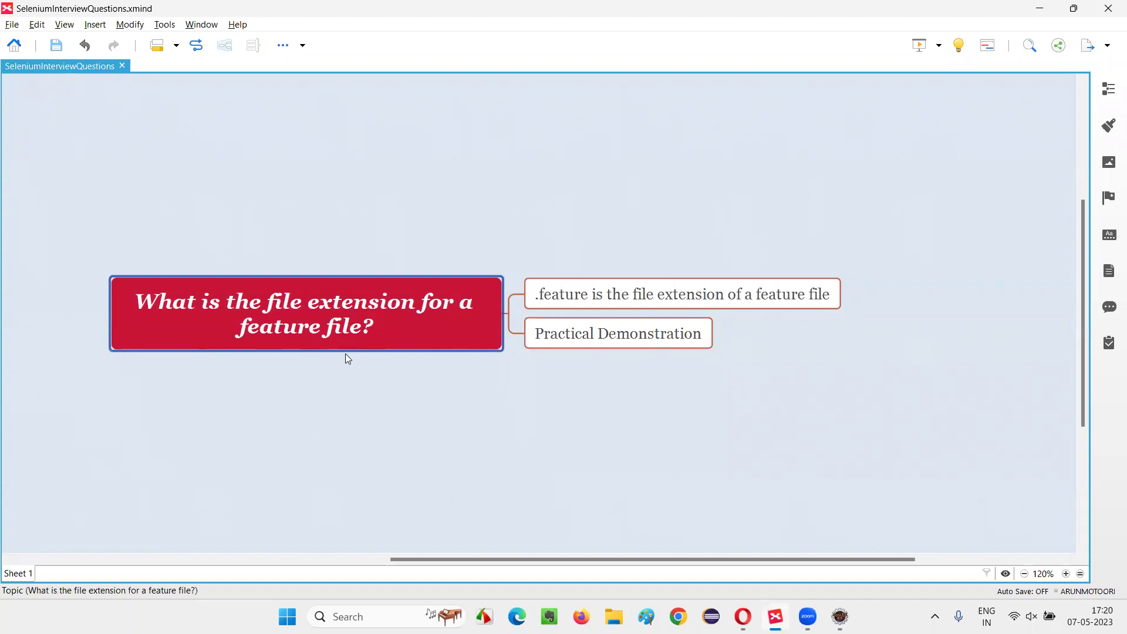
pyautogui.hotkey('alt', 'Tab')
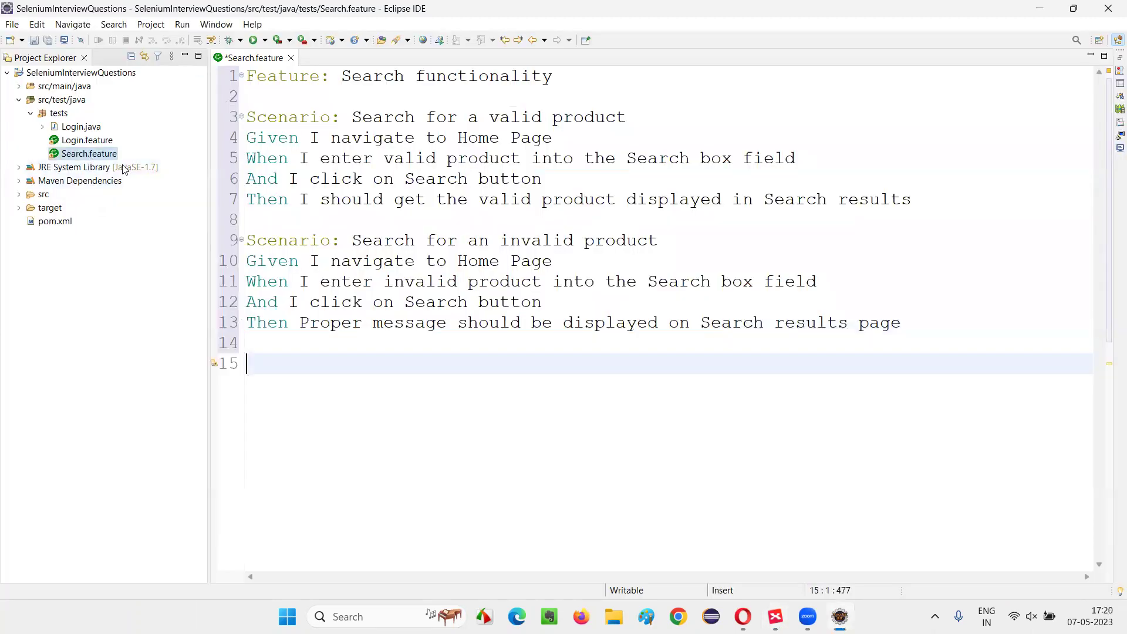
pyautogui.hotkey('alt', 'Tab')
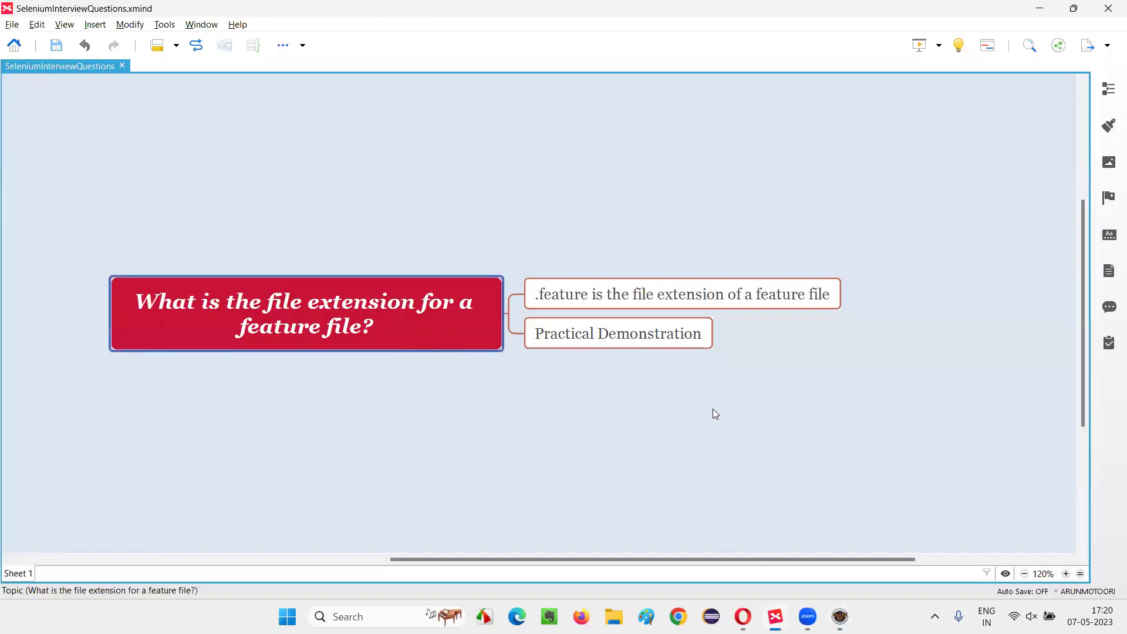